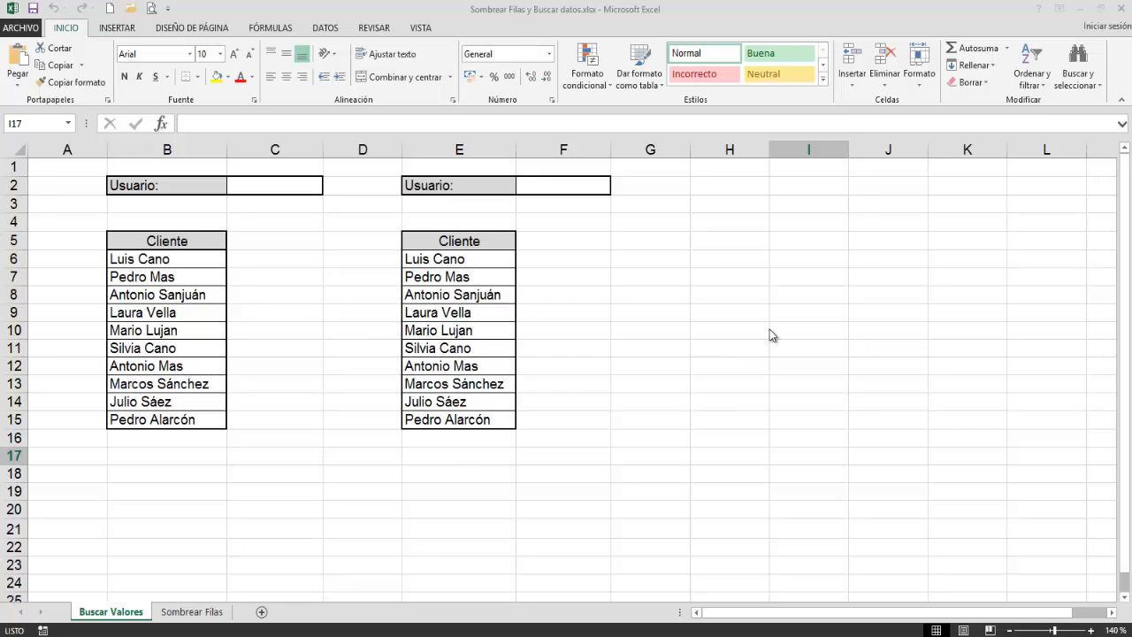
Step: Insert the logical Y function in cell H5 with $C$2<>"" as its first condition
left_click(731, 240)
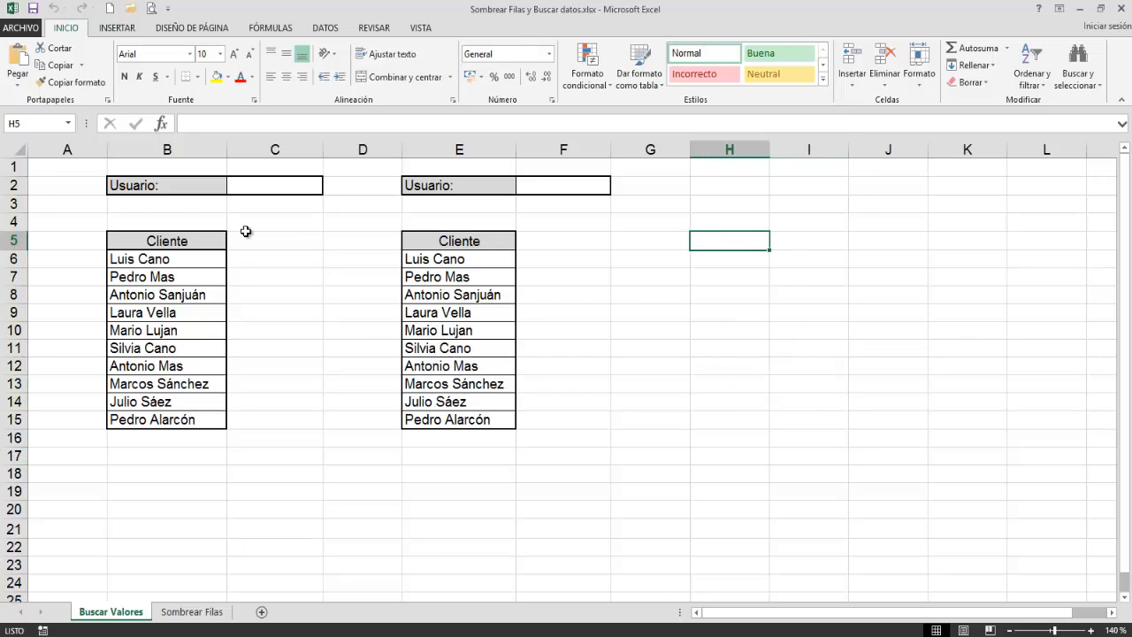
left_click(272, 28)
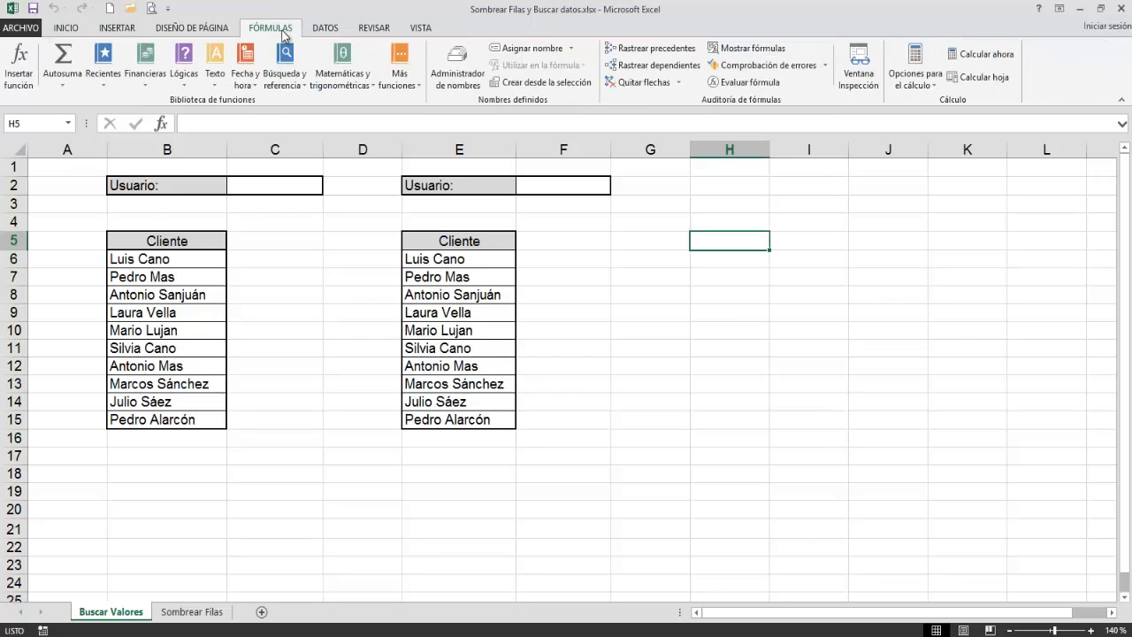
left_click(184, 80)
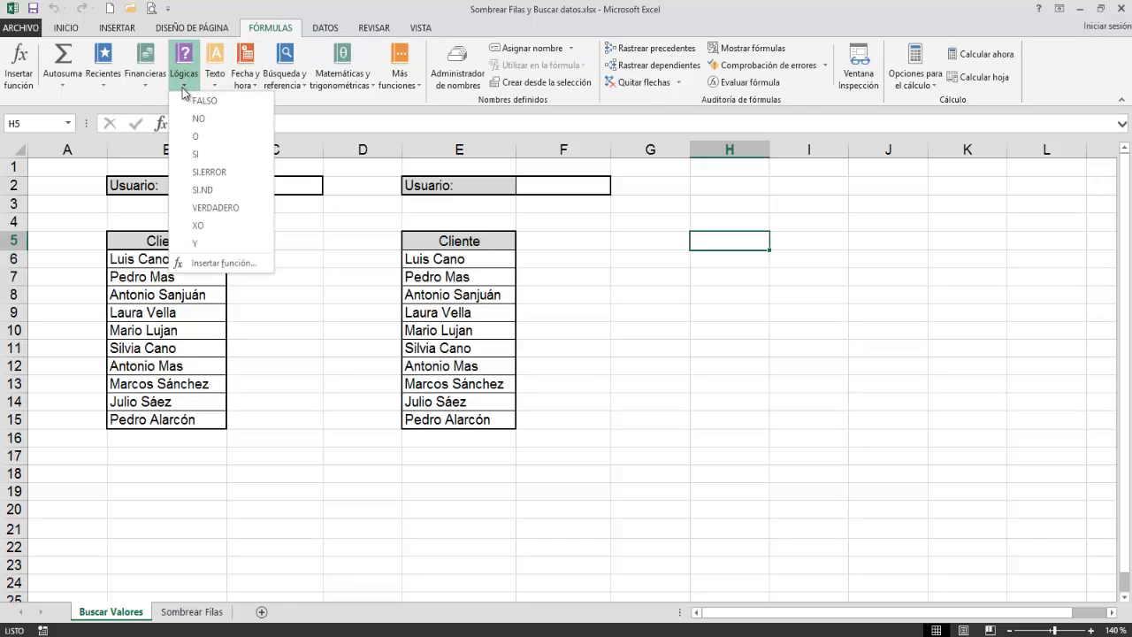
left_click(196, 244)
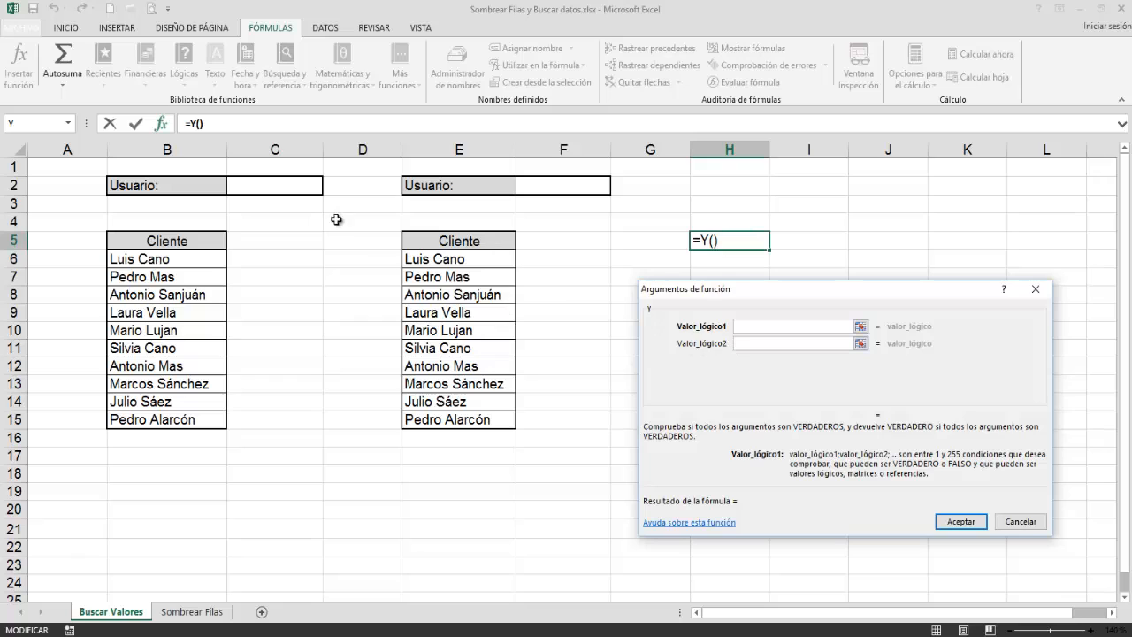
left_click(287, 185)
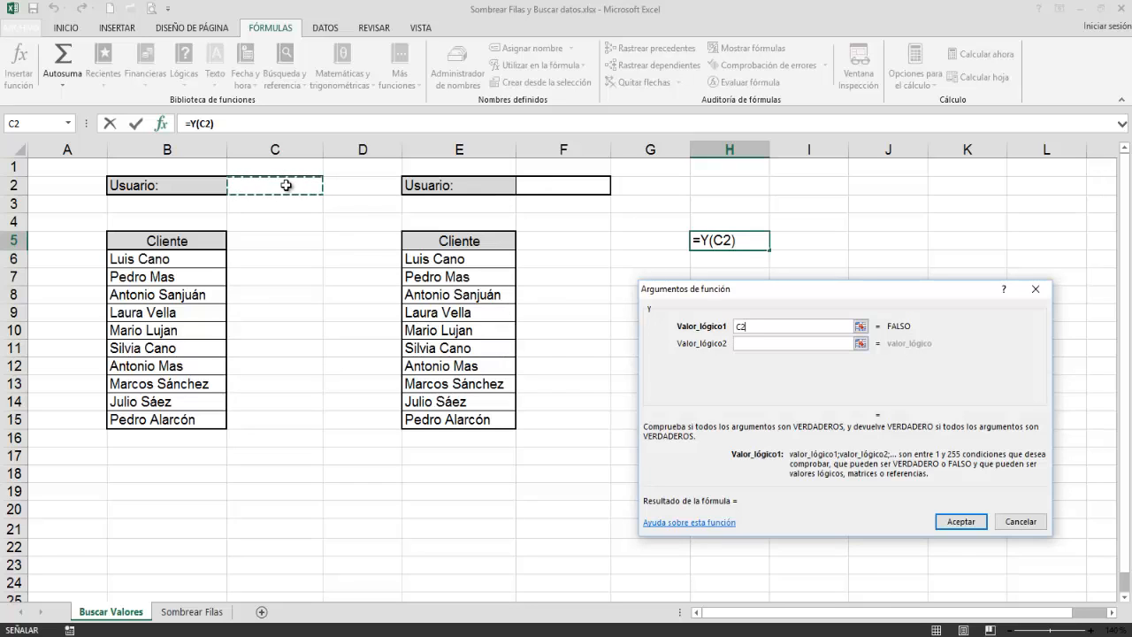
key("F4")
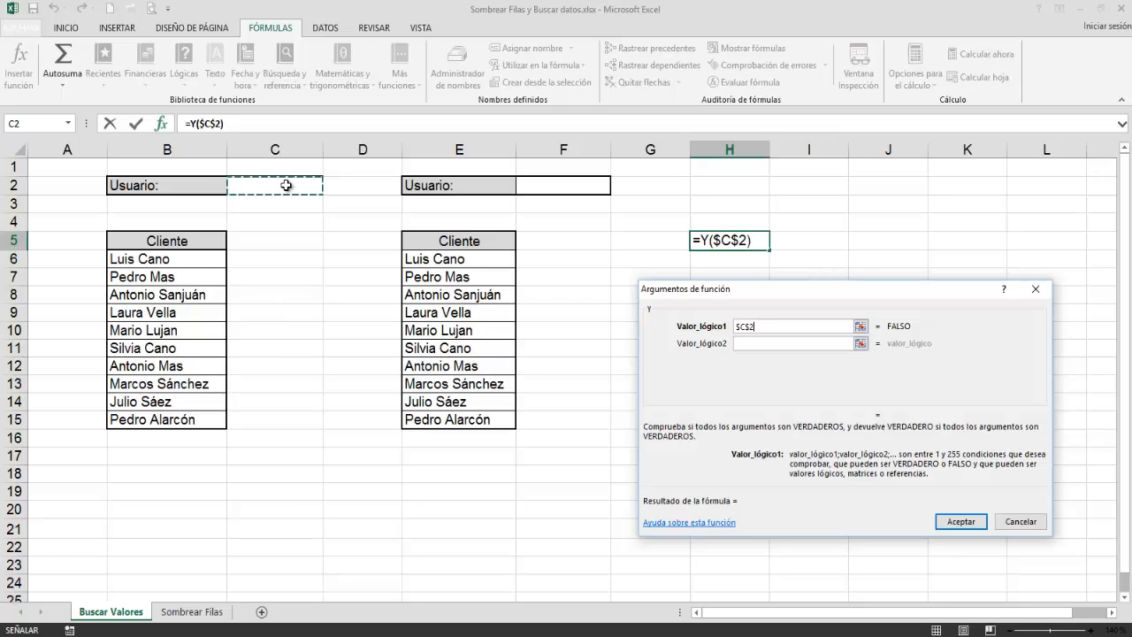
type("><>")
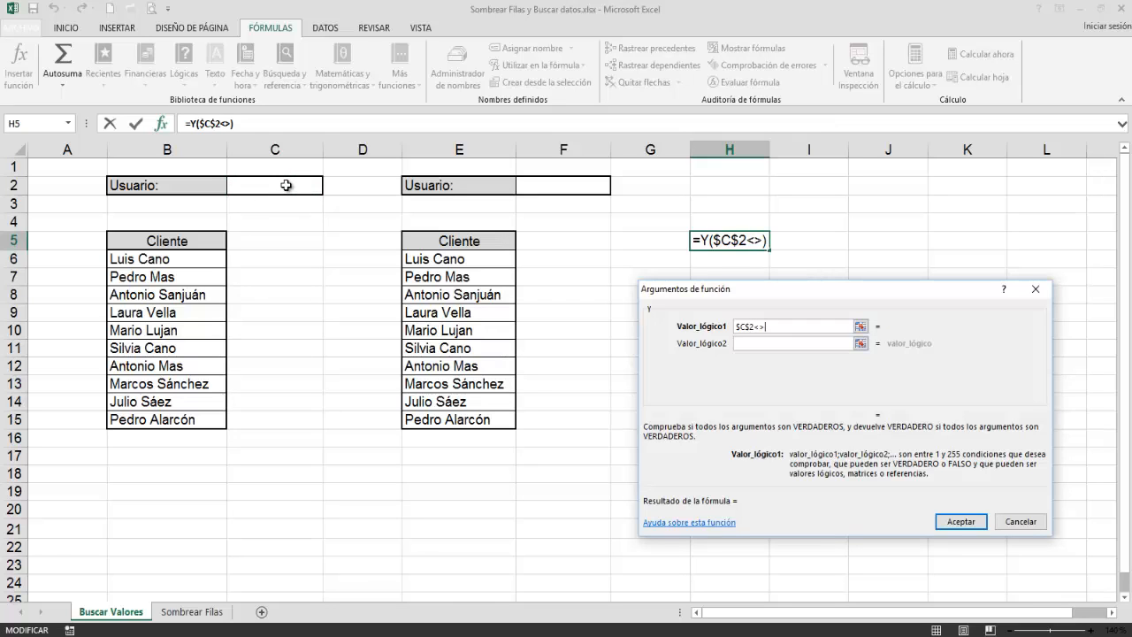
type("\"\"")
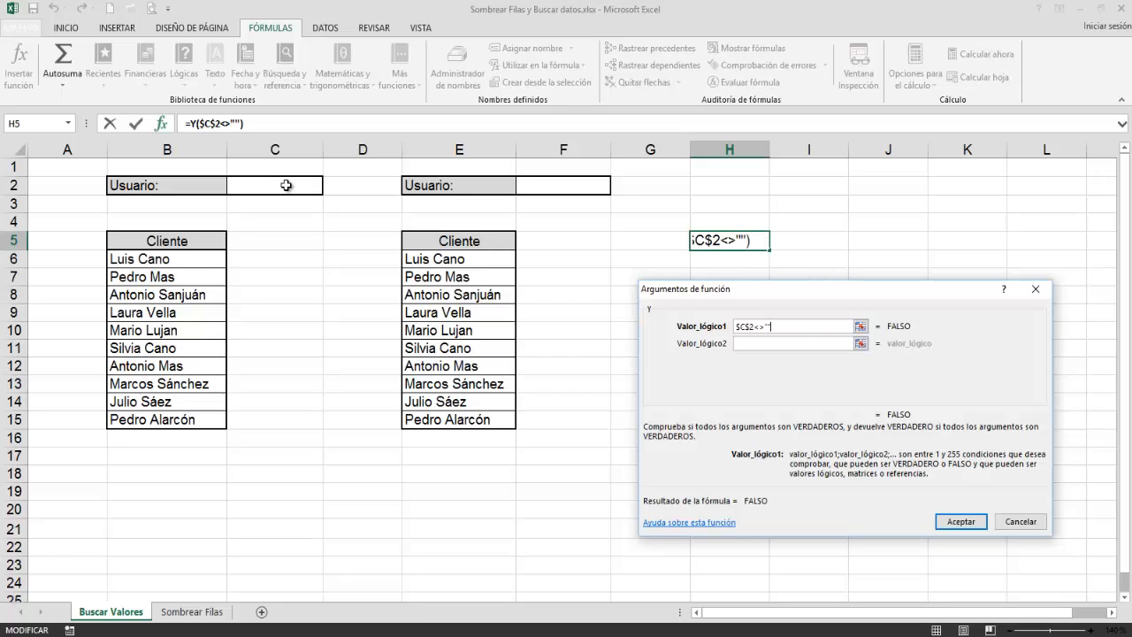
Step: Nest the text function HALLAR as the second condition of the Y function
left_click(753, 344)
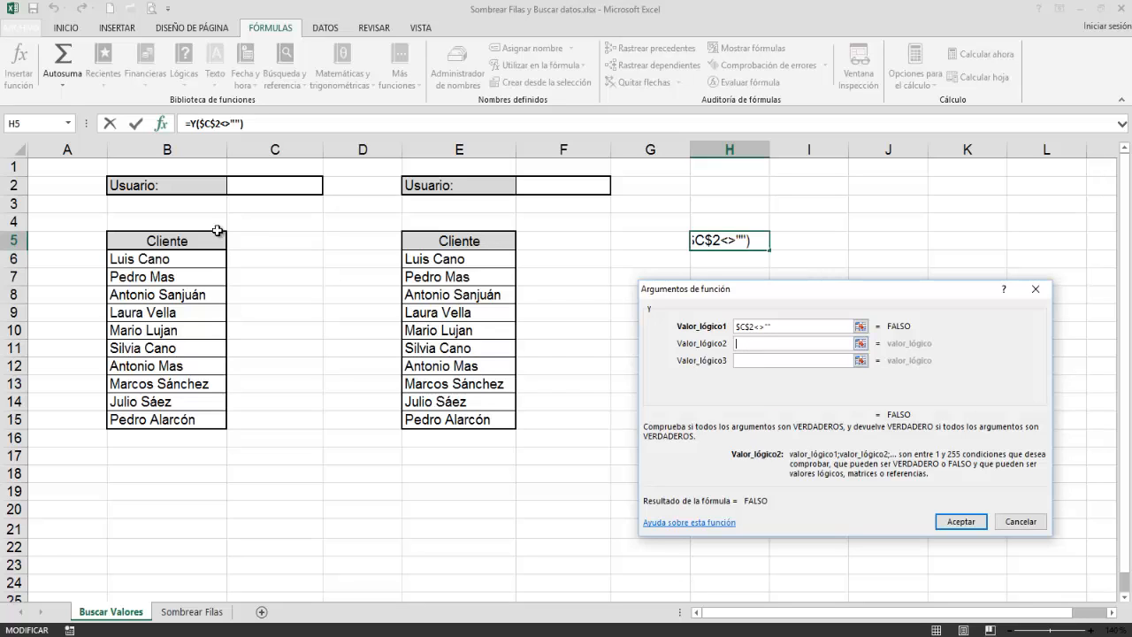
left_click(70, 125)
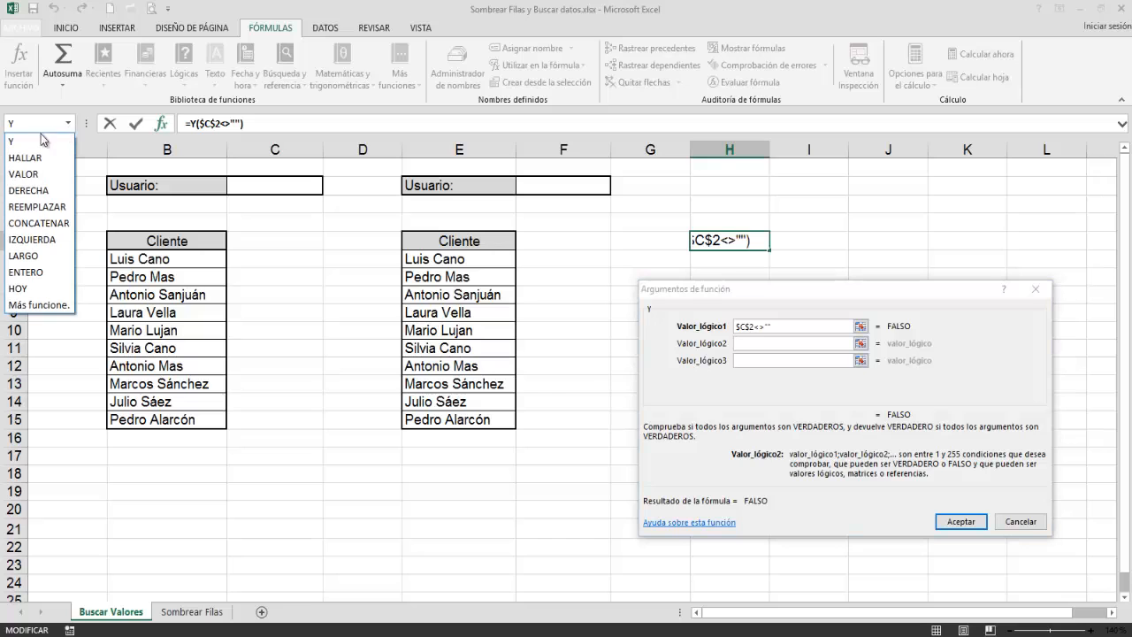
left_click(39, 305)
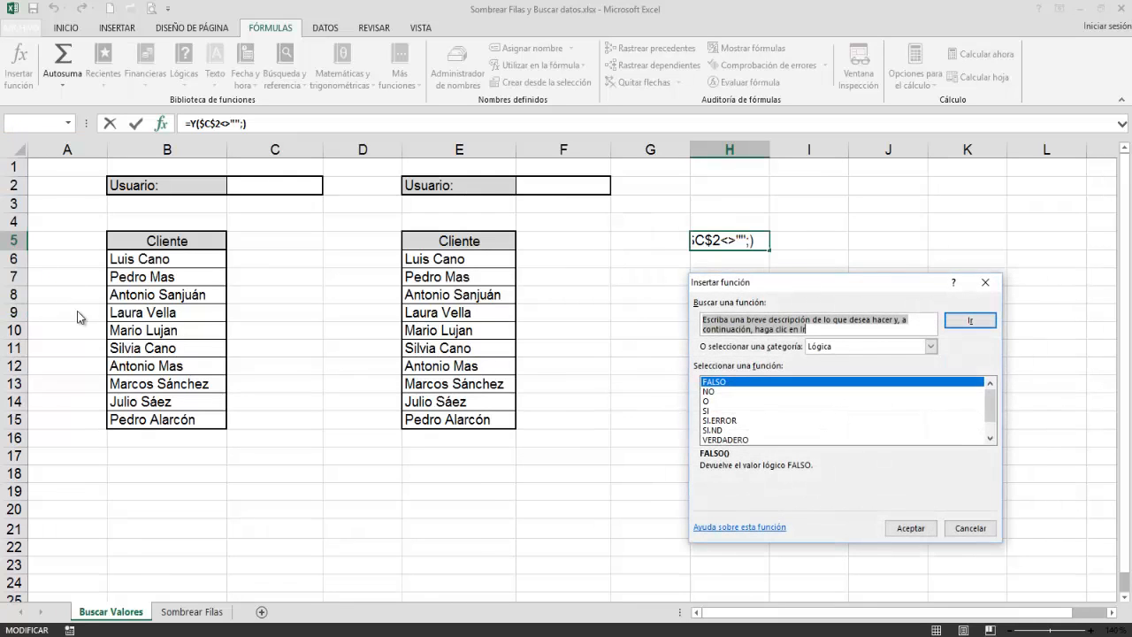
left_click(830, 350)
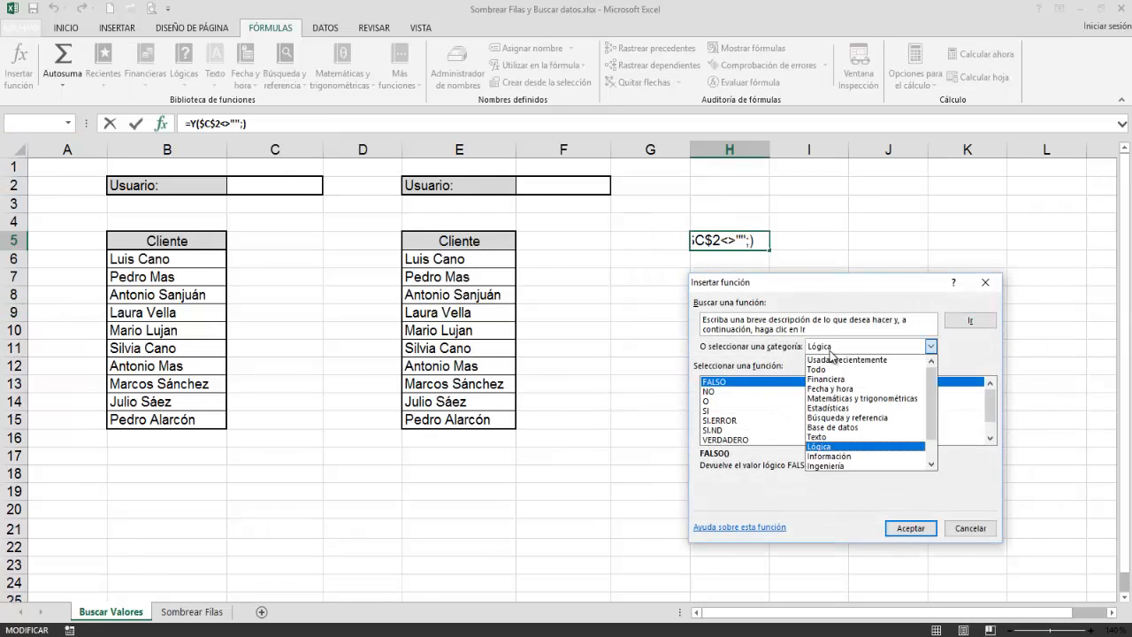
left_click(821, 437)
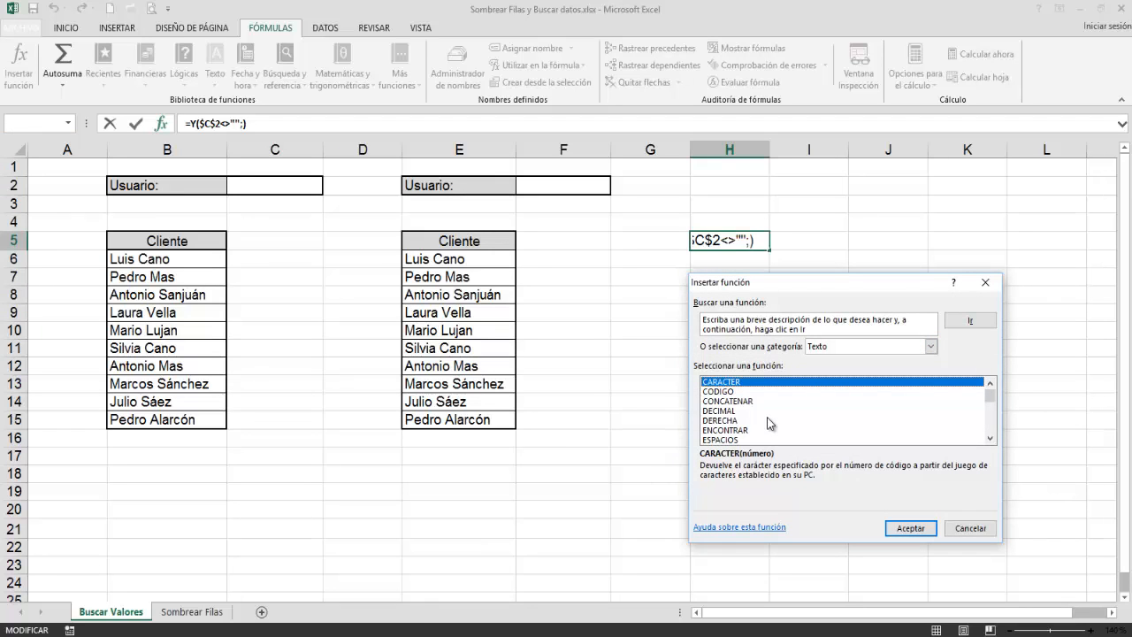
scroll(767, 417, "down", 1)
double_click(717, 434)
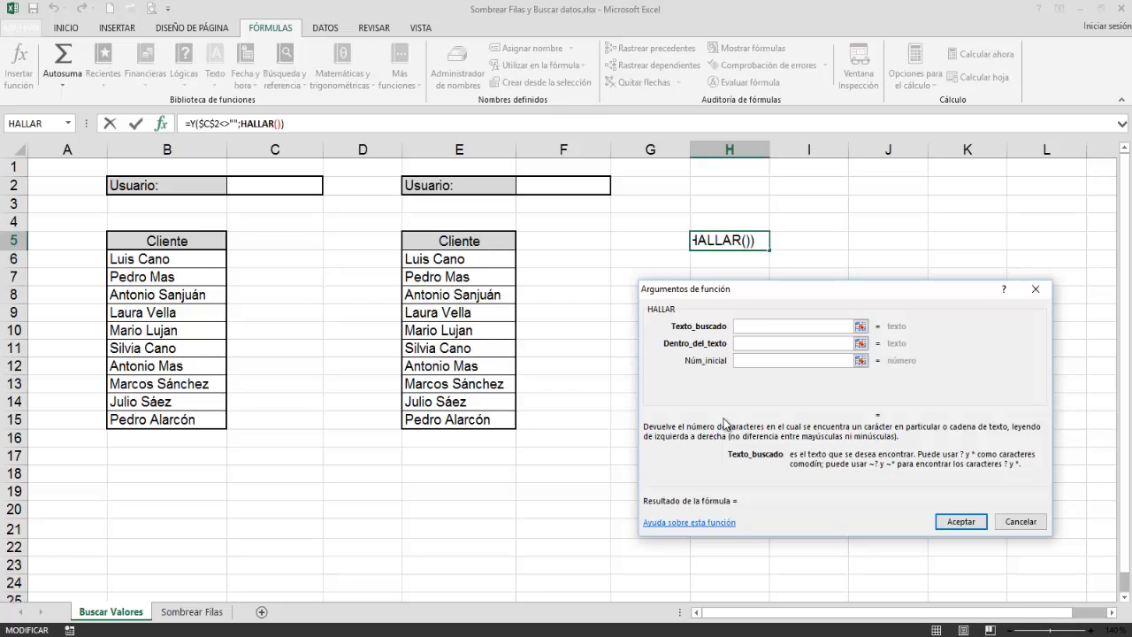
Step: Make HALLAR search for $C$2 within B6, leave the start number empty, and accept the formula
left_click(272, 186)
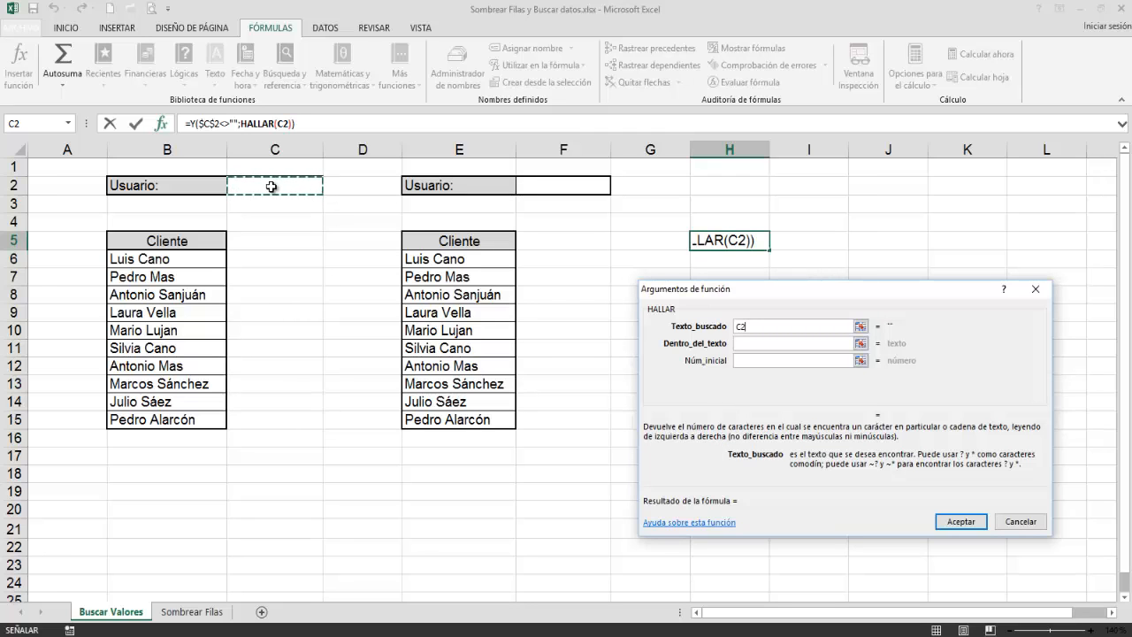
key("F4")
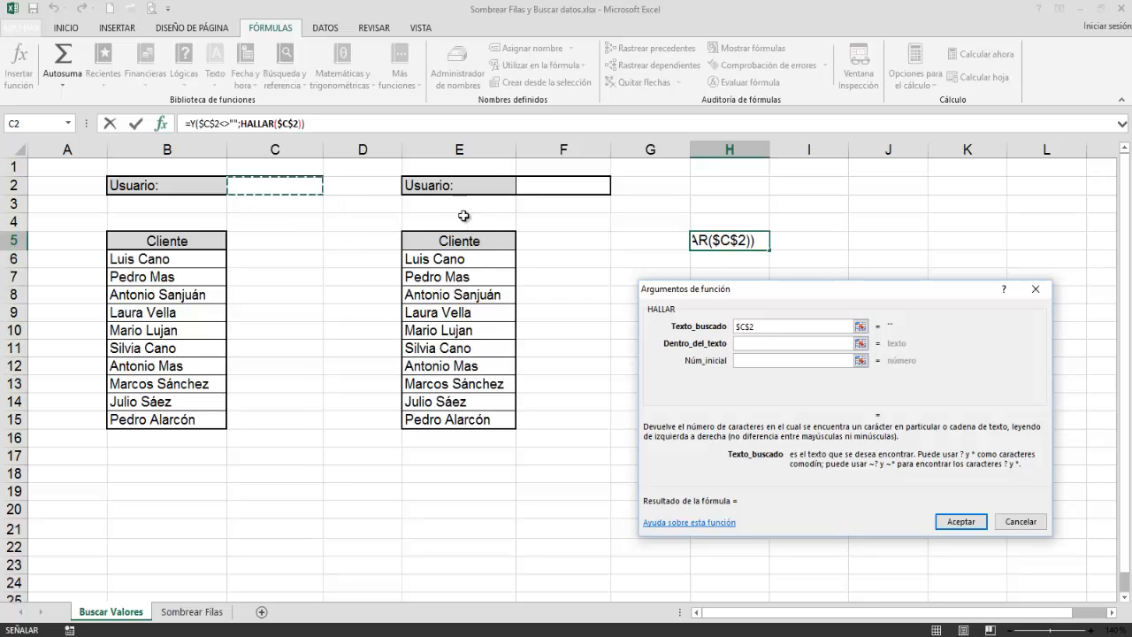
left_click(752, 343)
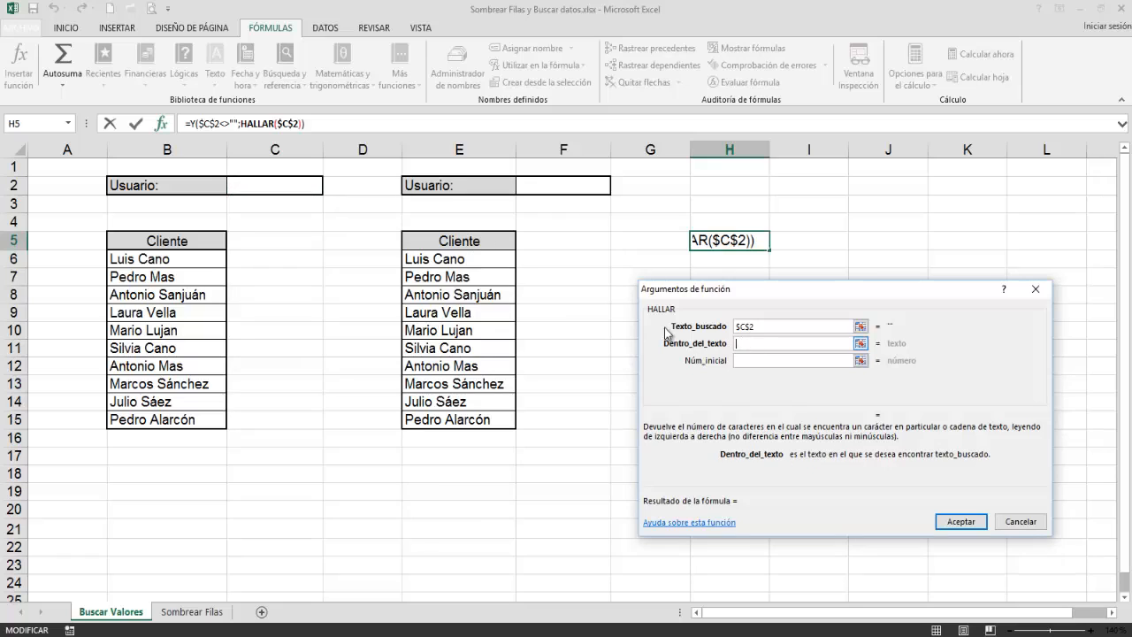
left_click(180, 258)
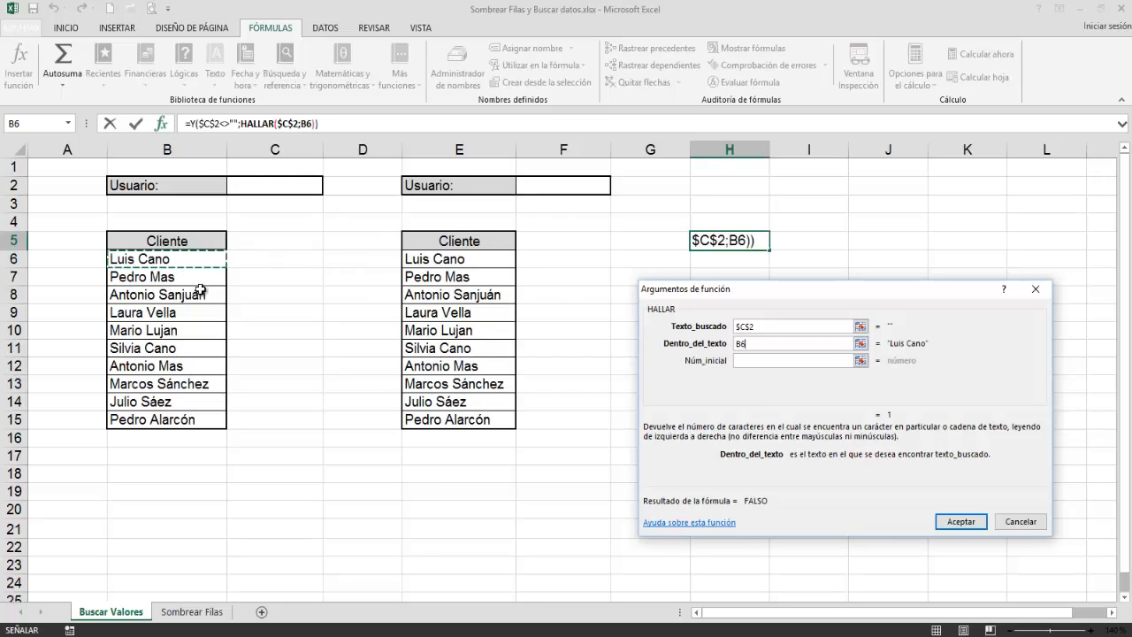
left_click(748, 360)
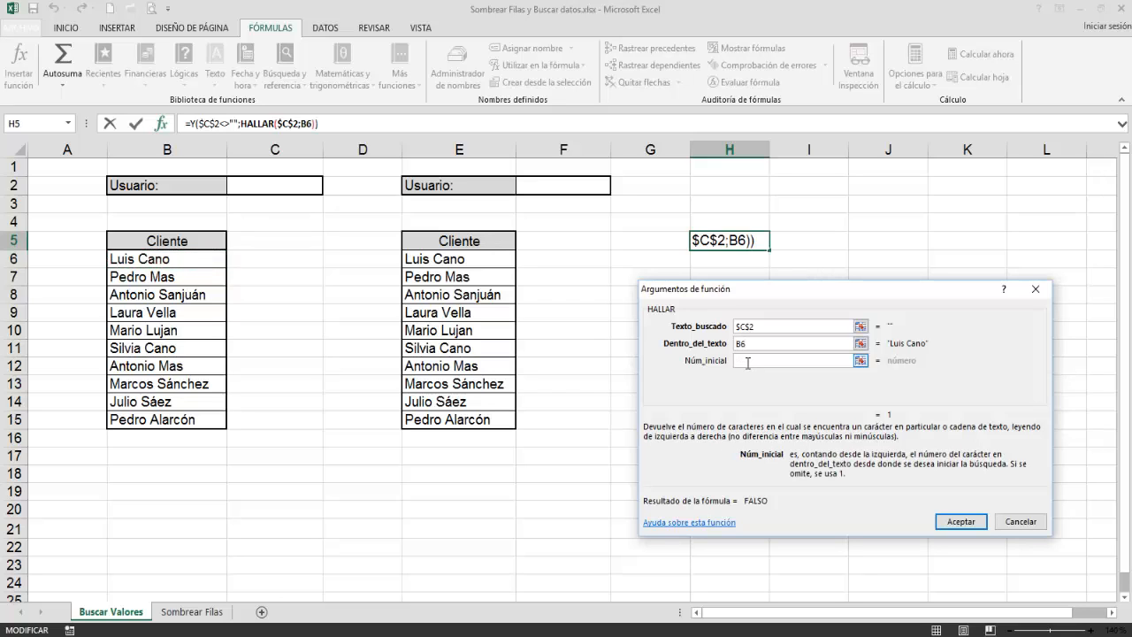
left_click(958, 523)
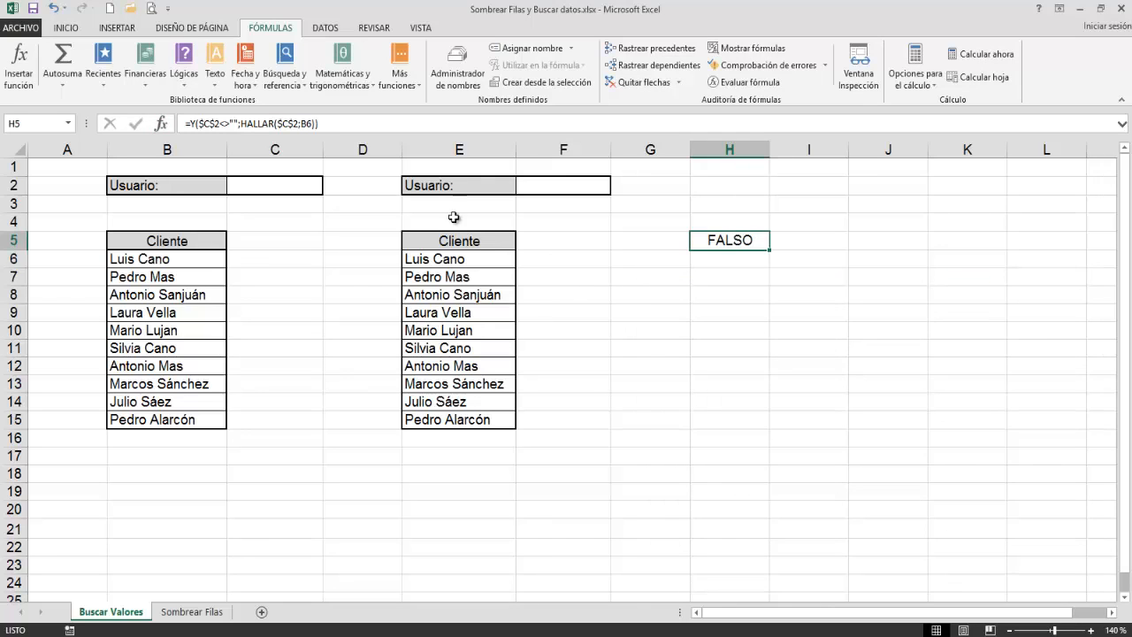
Step: Copy the full formula text from cell H5, leave editing, and clear the cell
left_click(337, 123)
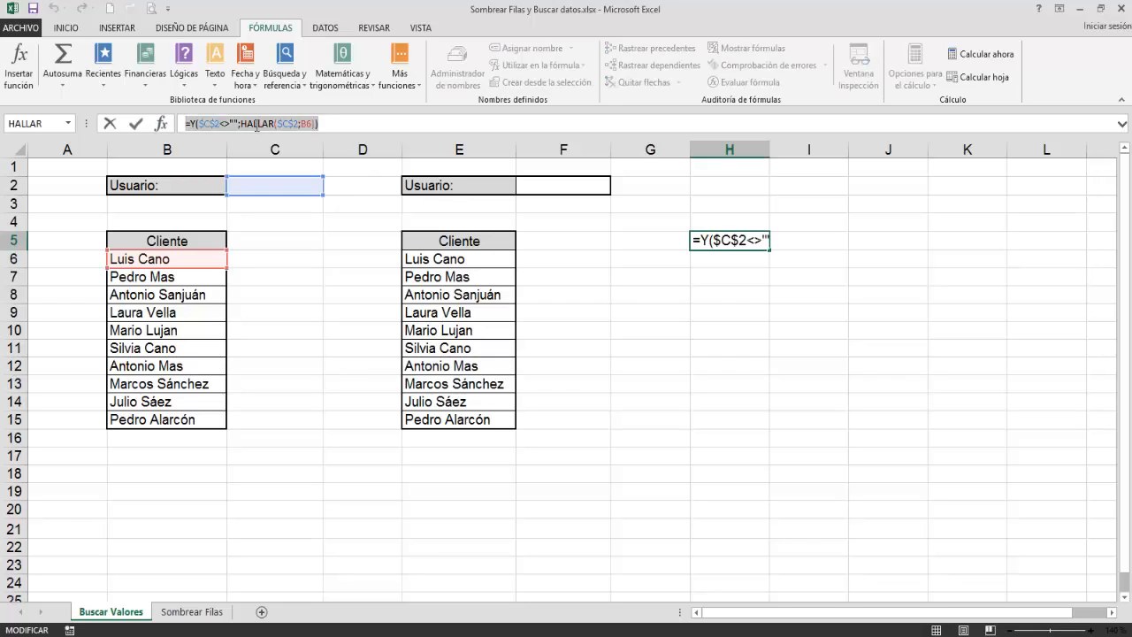
right_click(257, 124)
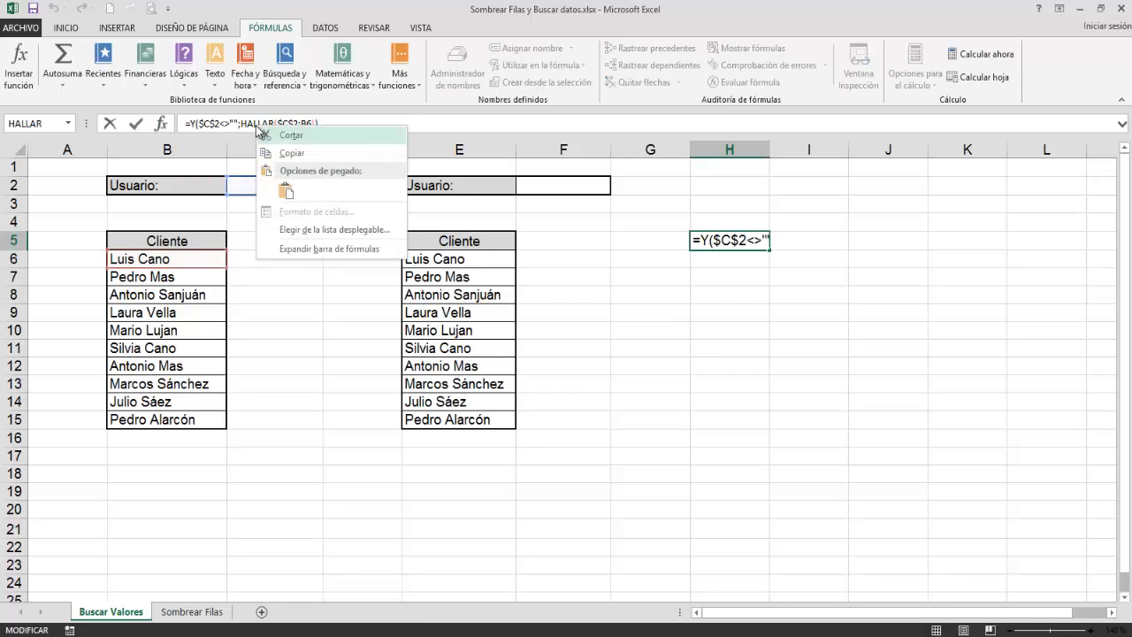
left_click(296, 152)
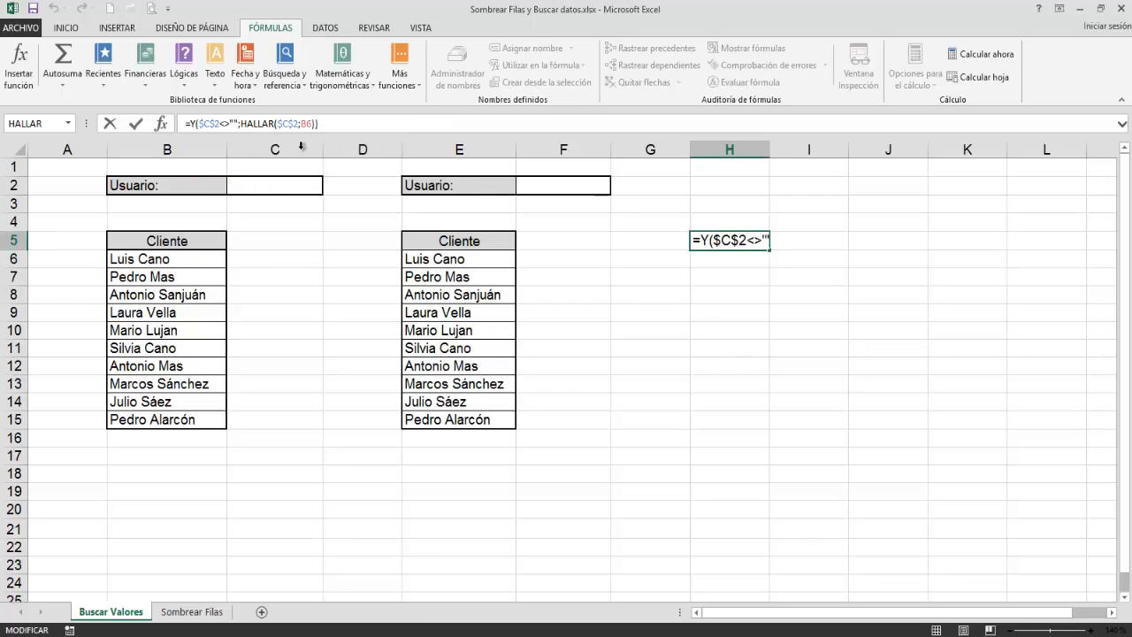
key("Escape")
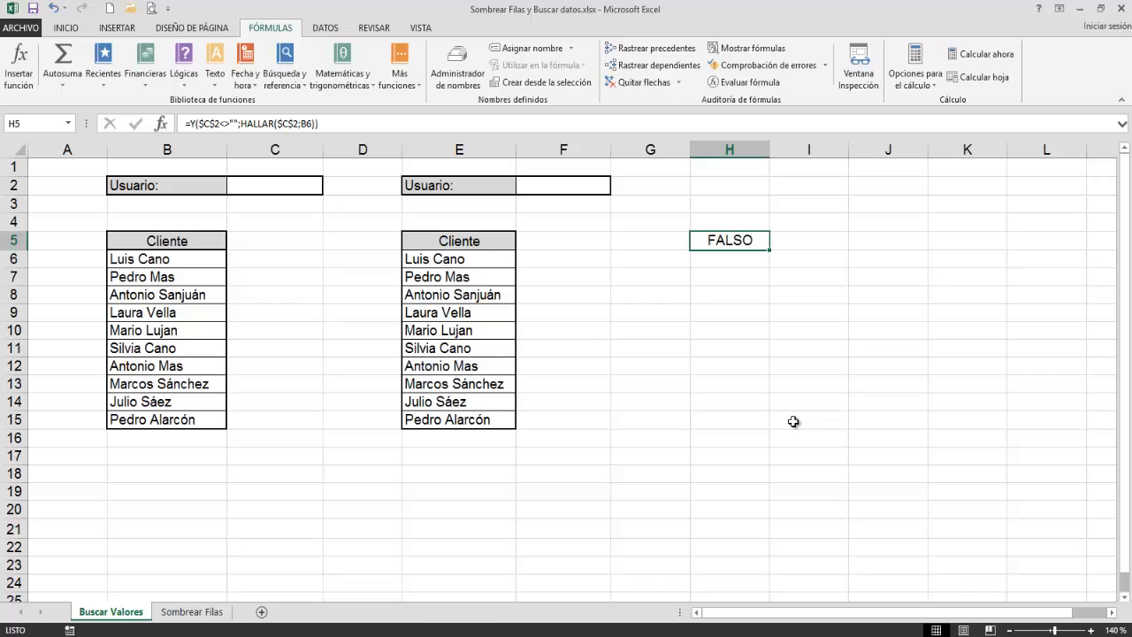
key("Delete")
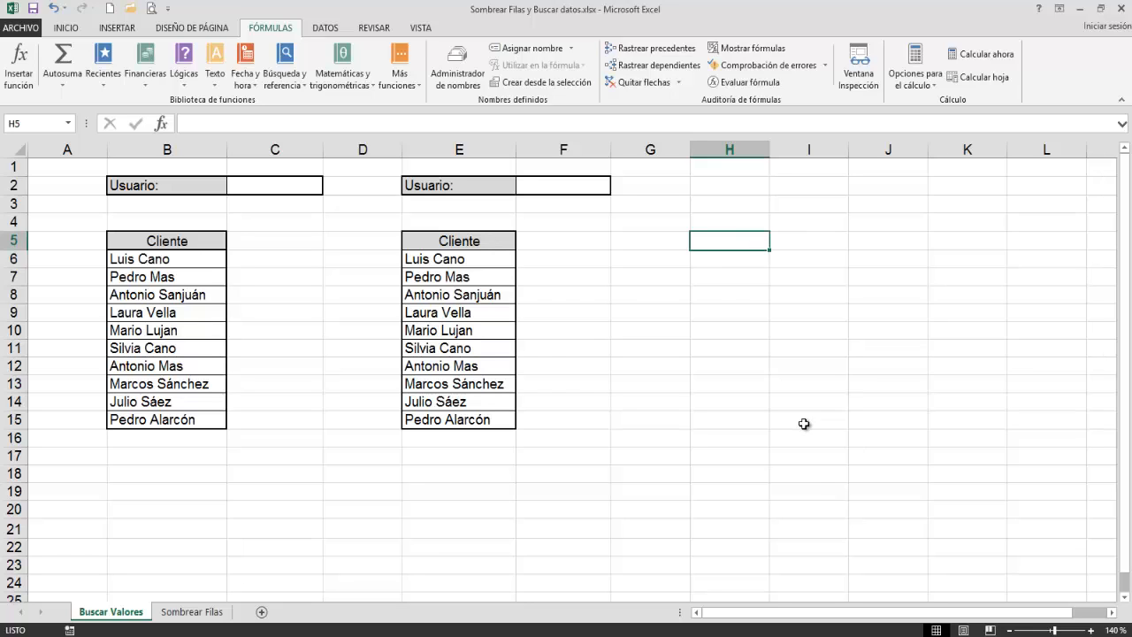
Step: Start a new conditional formatting rule for B6:B15 that uses a formula to determine which cells to format
left_click_drag(192, 262, 181, 423)
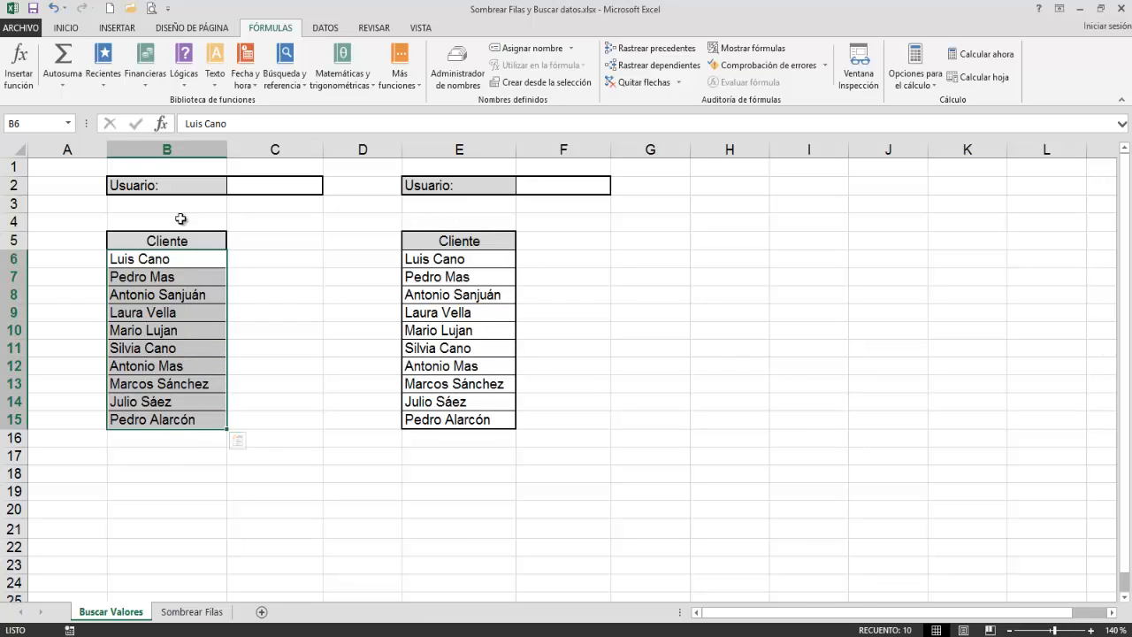
left_click(69, 29)
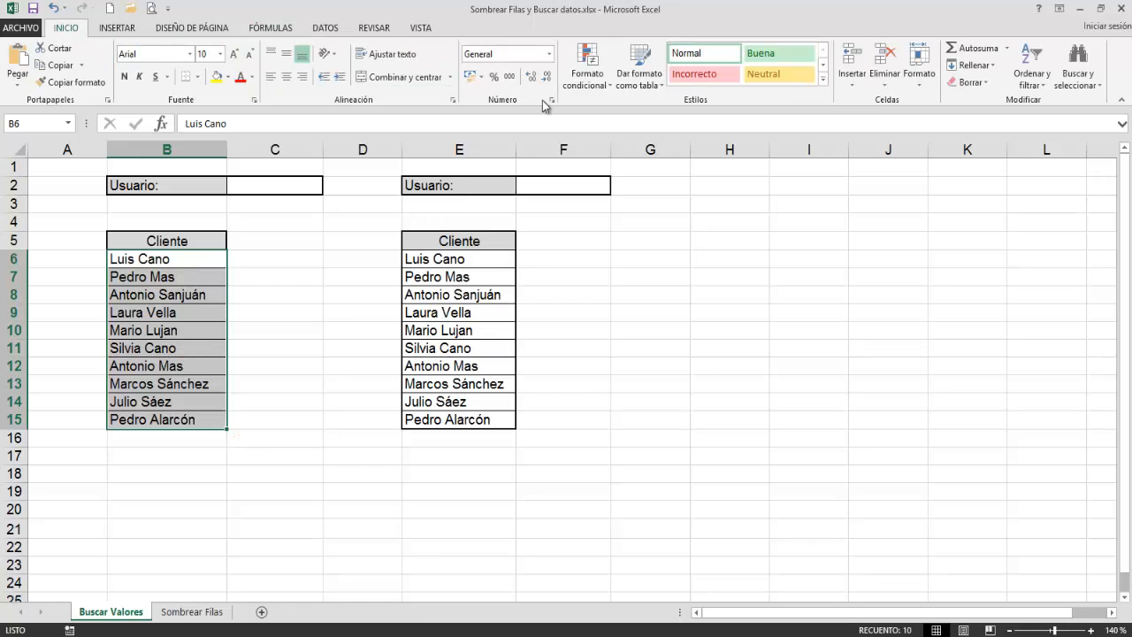
left_click(593, 82)
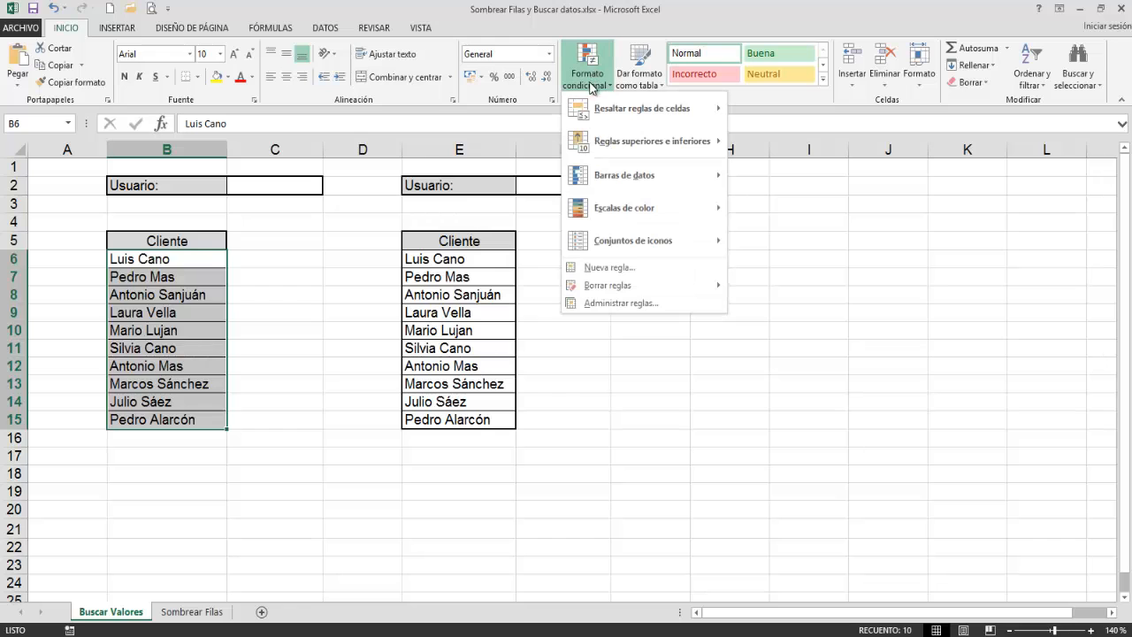
mouse_move(644, 115)
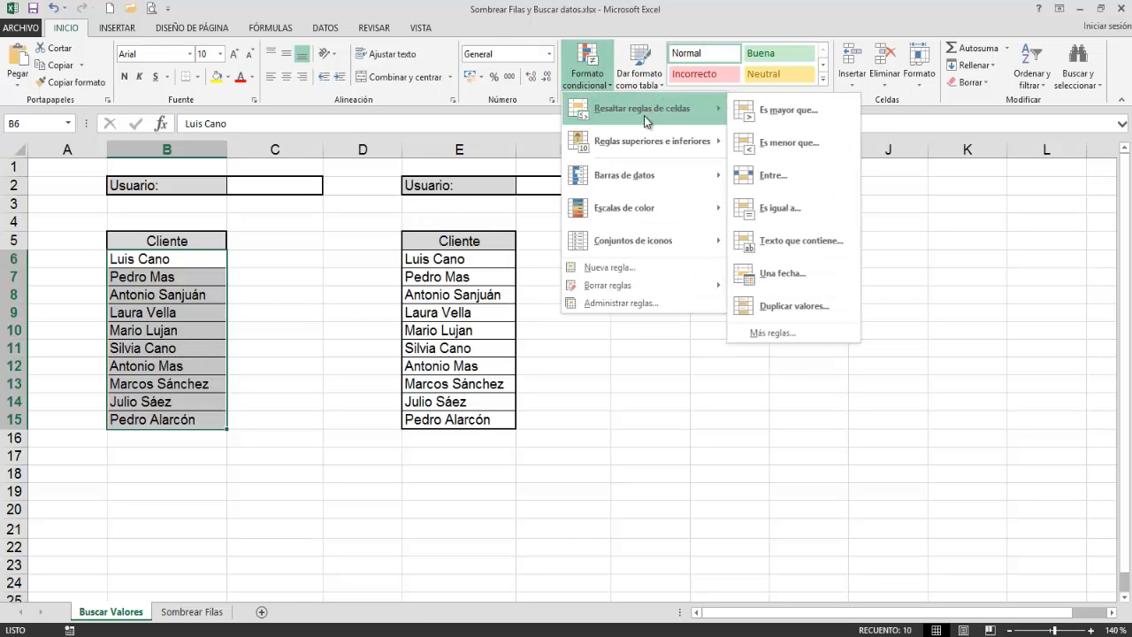
left_click(619, 267)
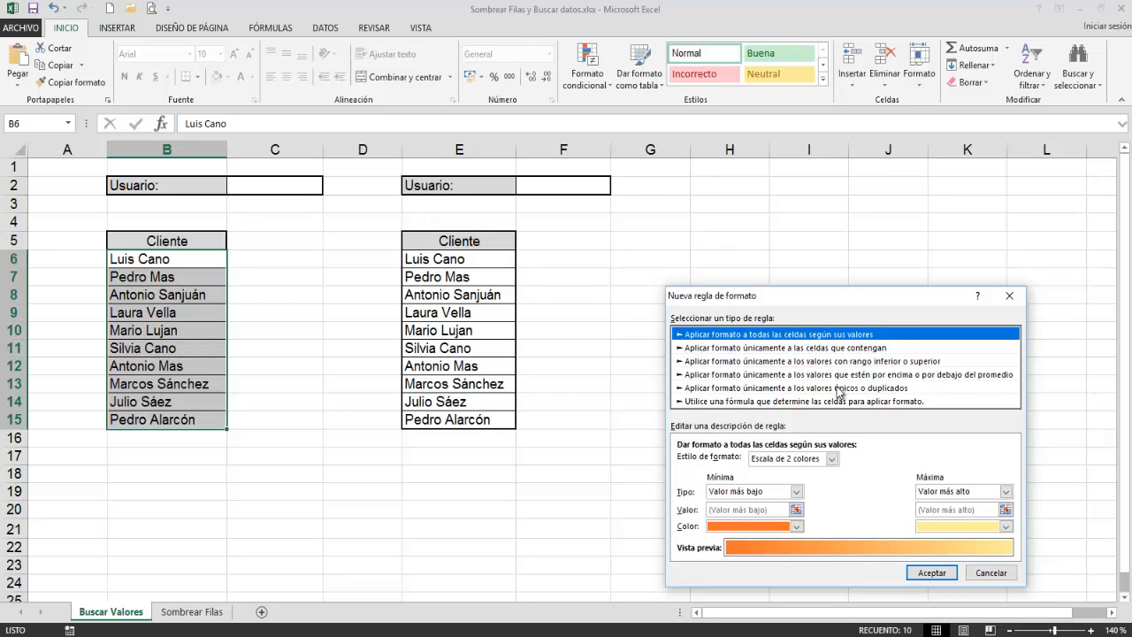
left_click(810, 402)
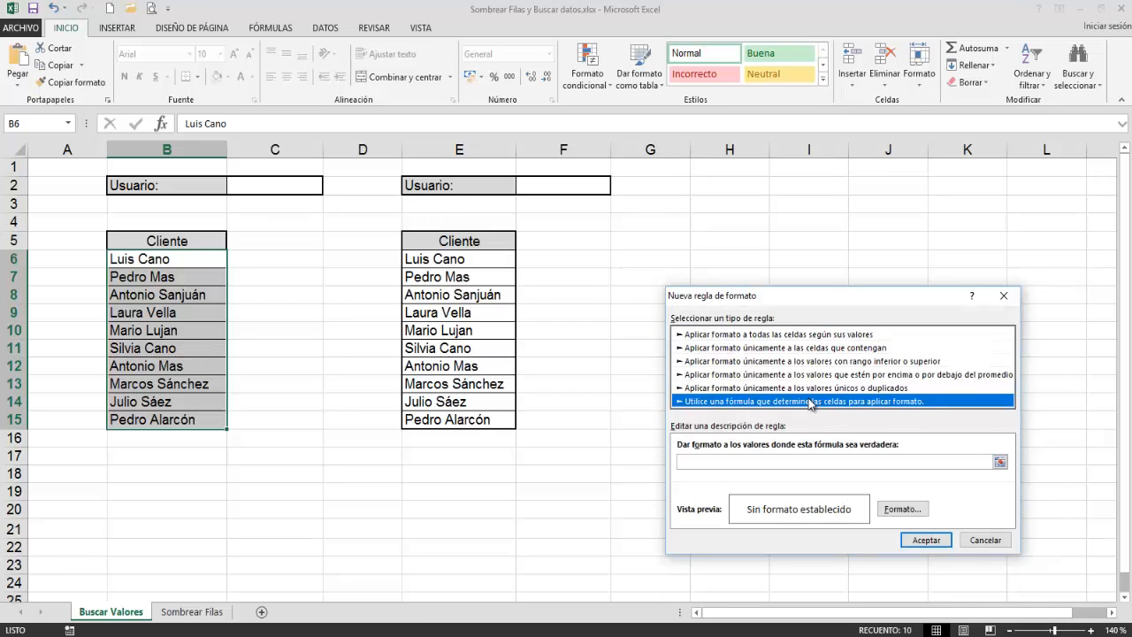
Step: Paste the copied formula as the rule's condition, set a red fill as its format, and accept the rule
left_click(701, 460)
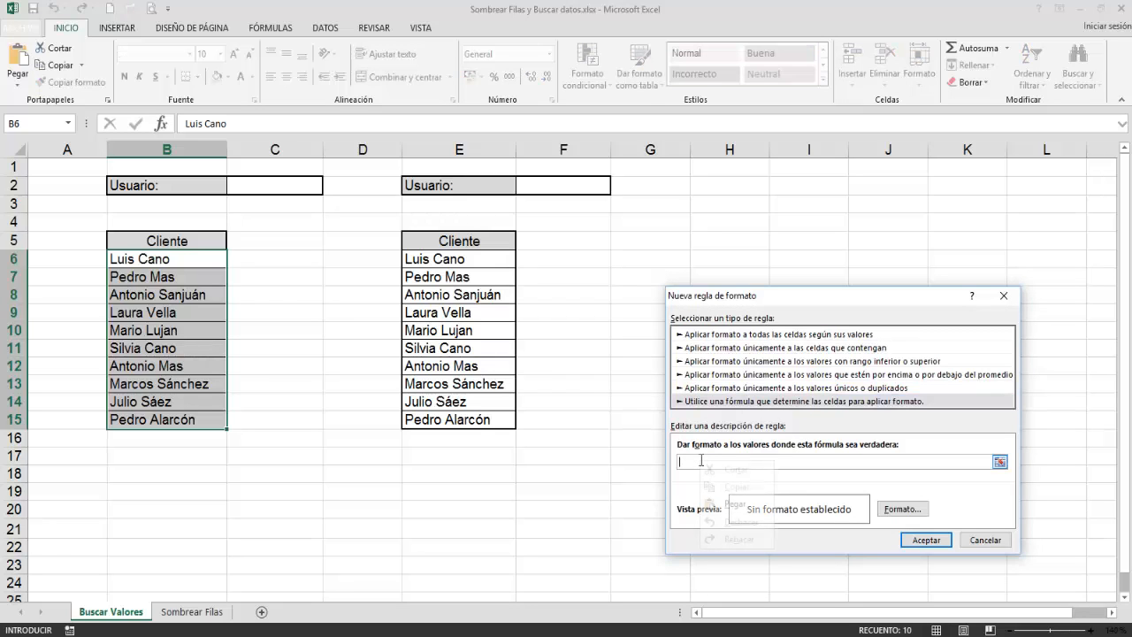
right_click(702, 461)
left_click(724, 504)
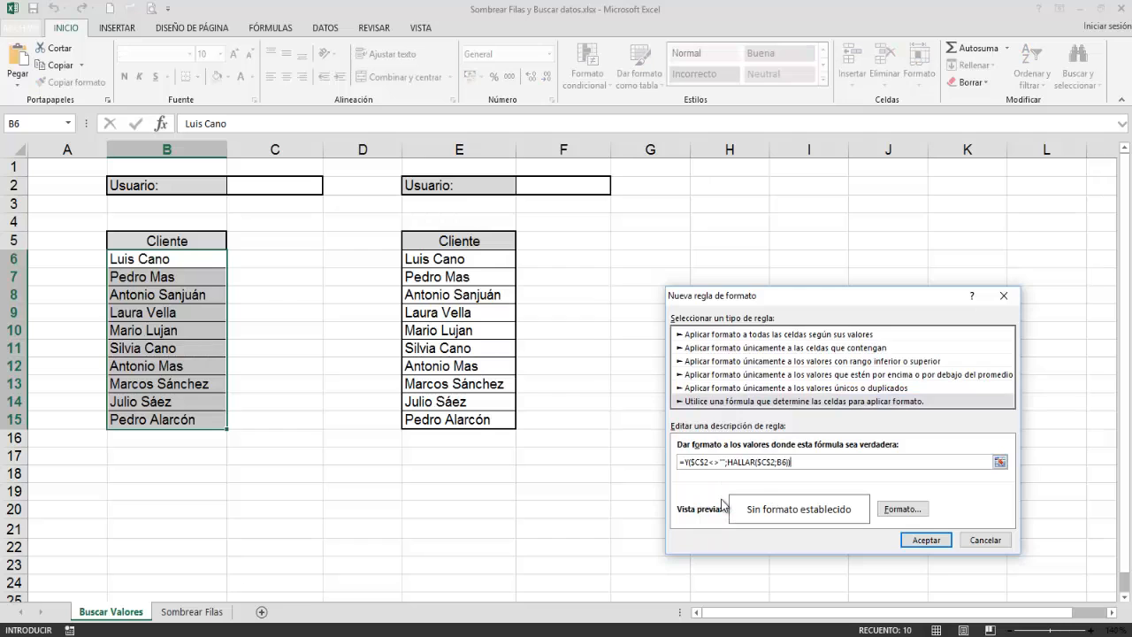
left_click(898, 510)
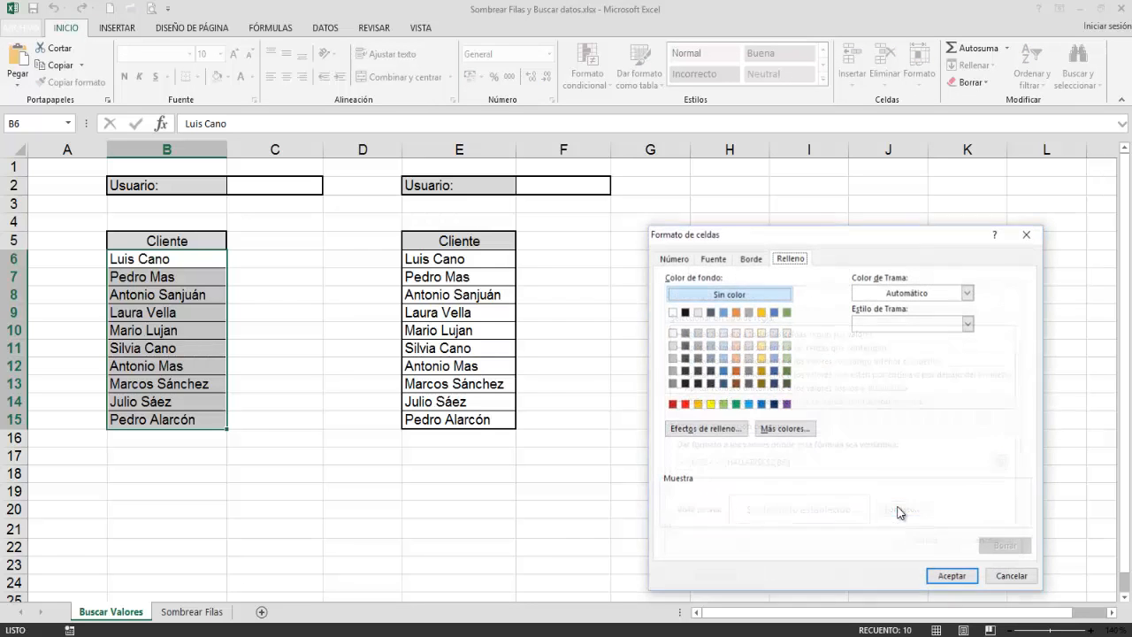
left_click(685, 404)
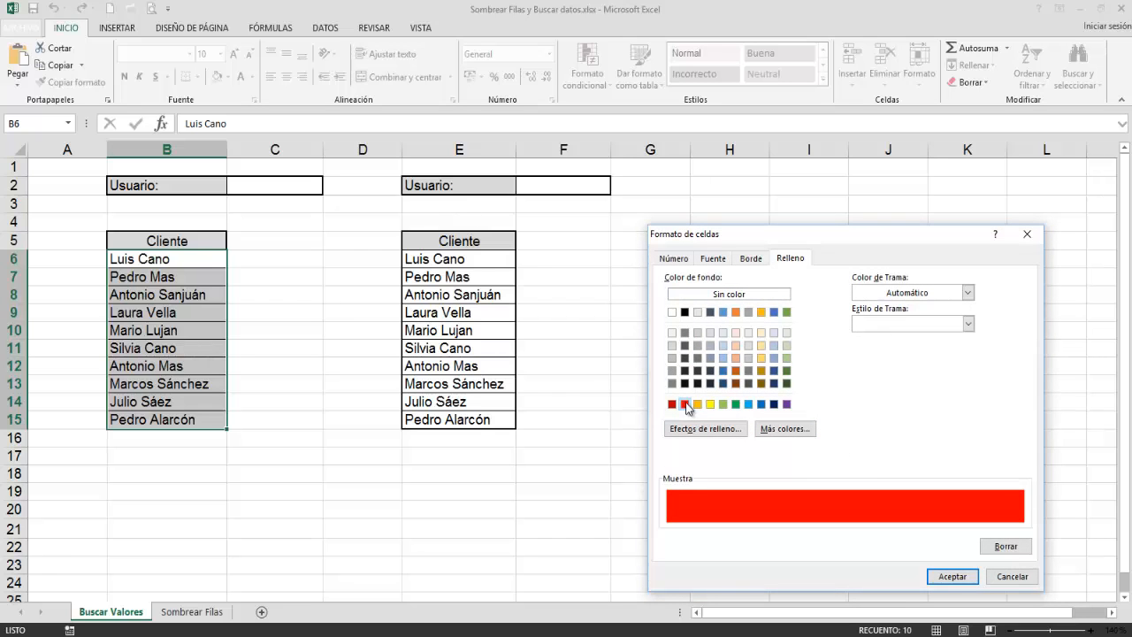
left_click(945, 577)
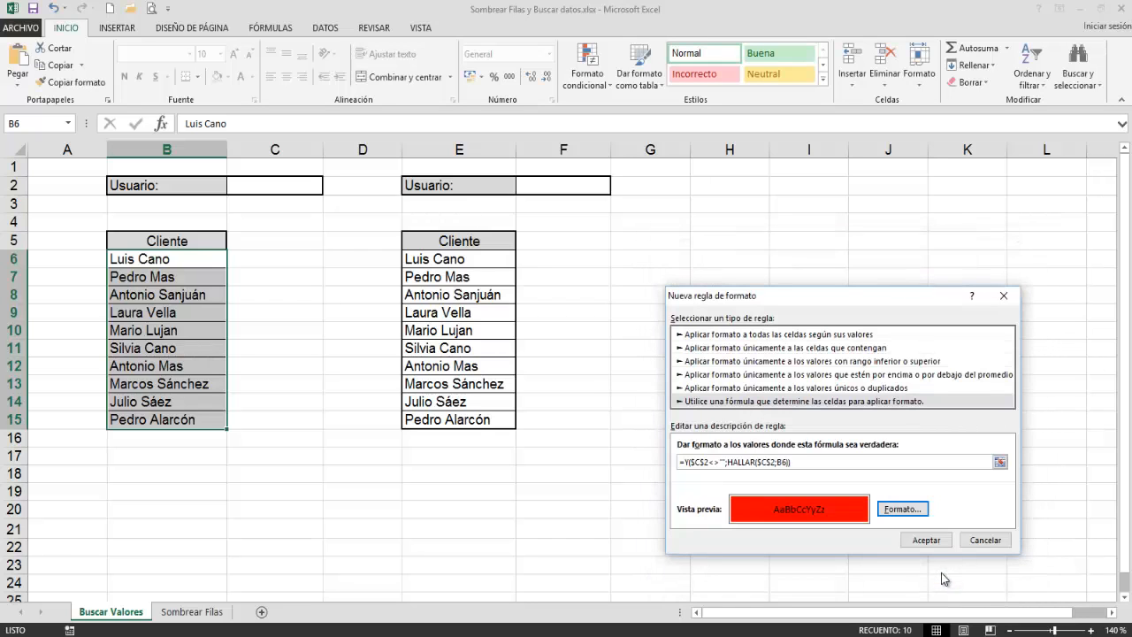
left_click(929, 537)
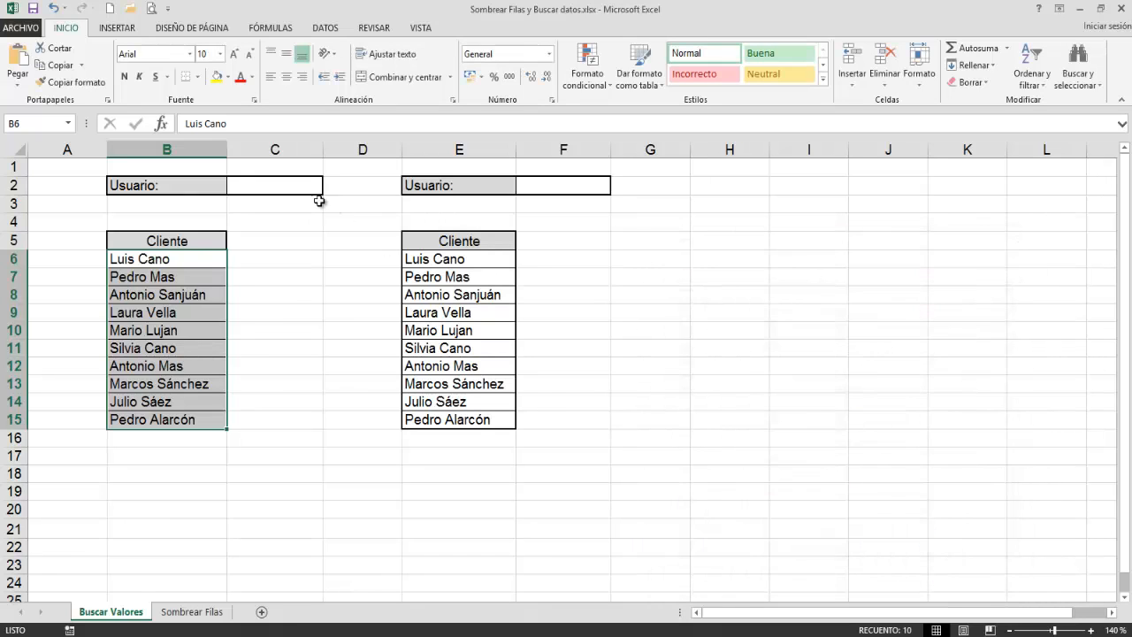
Step: Test the highlighting rule by entering two different client first names, one after the other, in Usuario cell C2
left_click(289, 188)
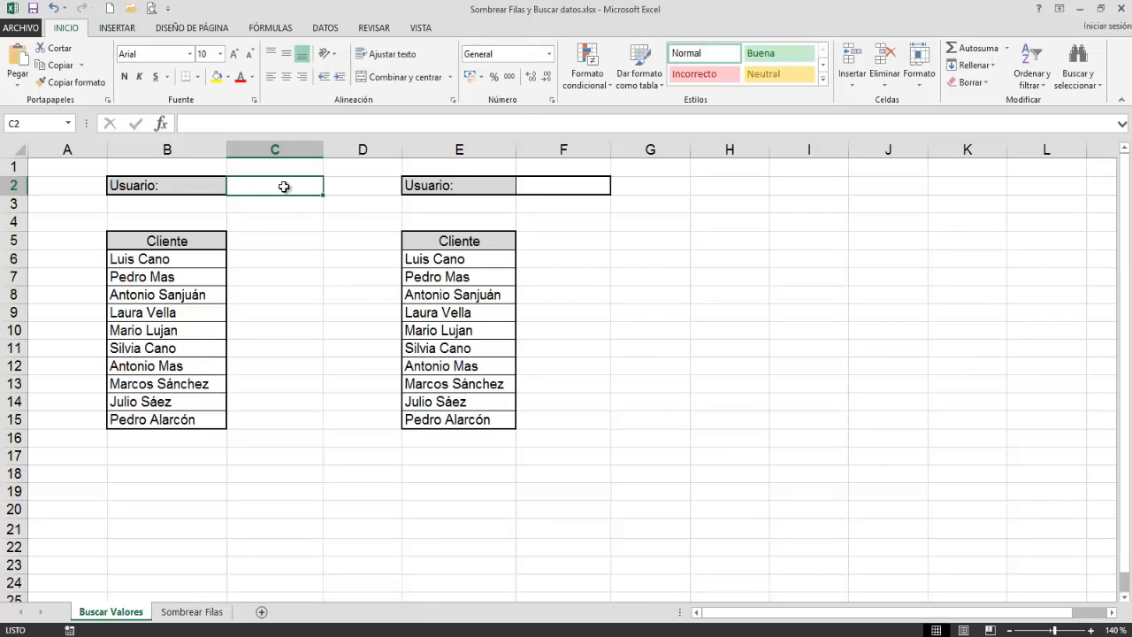
type("Luis")
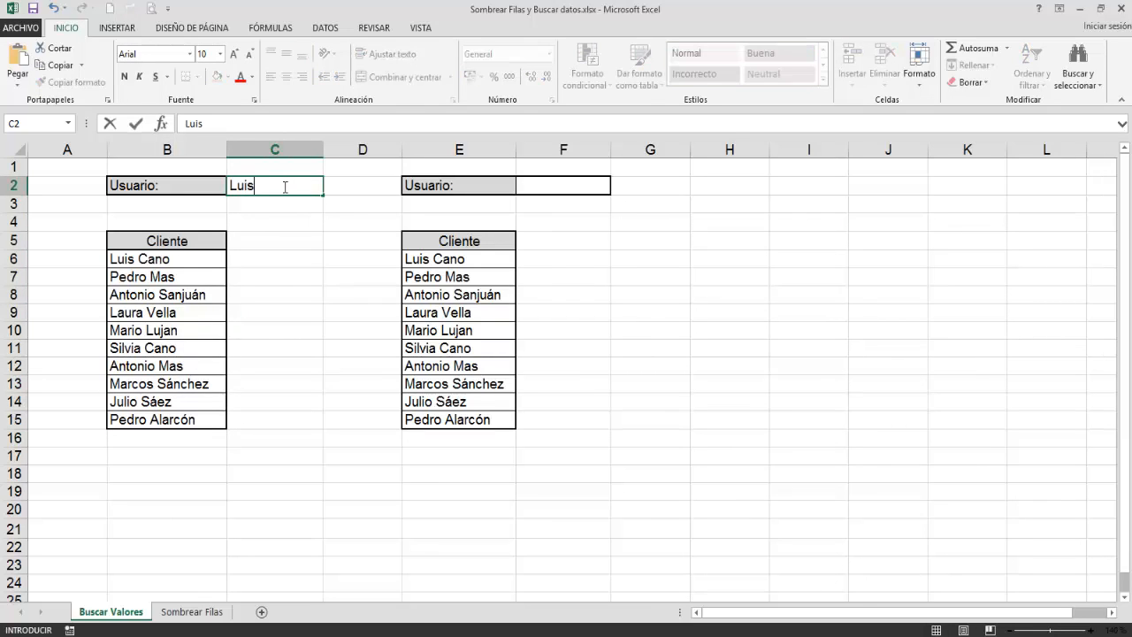
key("Return")
left_click(284, 187)
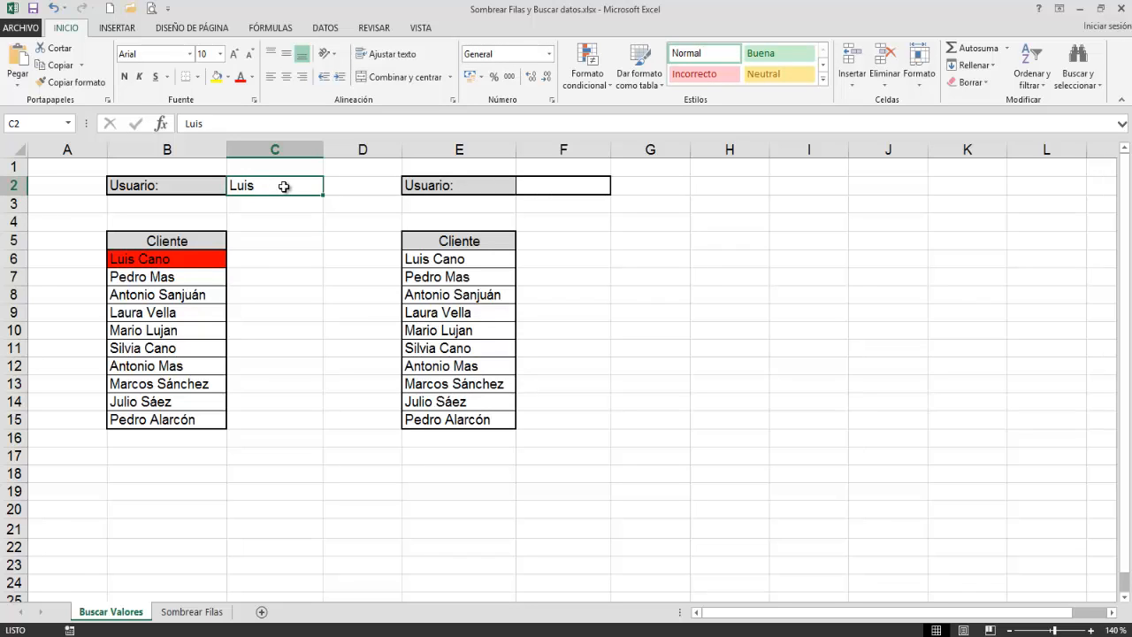
type("Antonio")
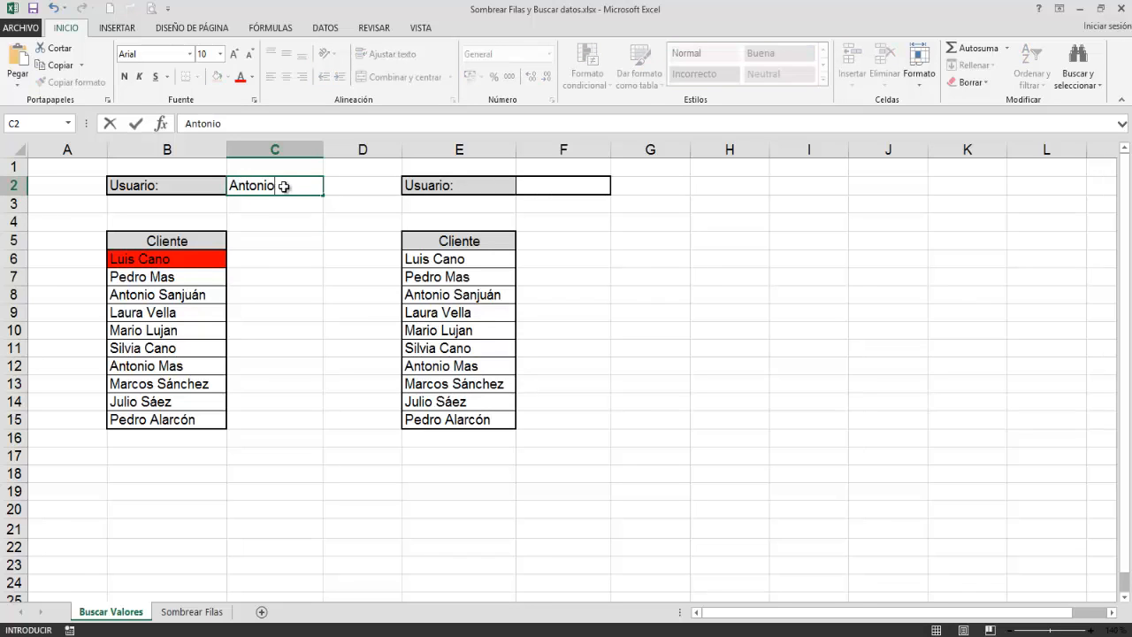
key("Return")
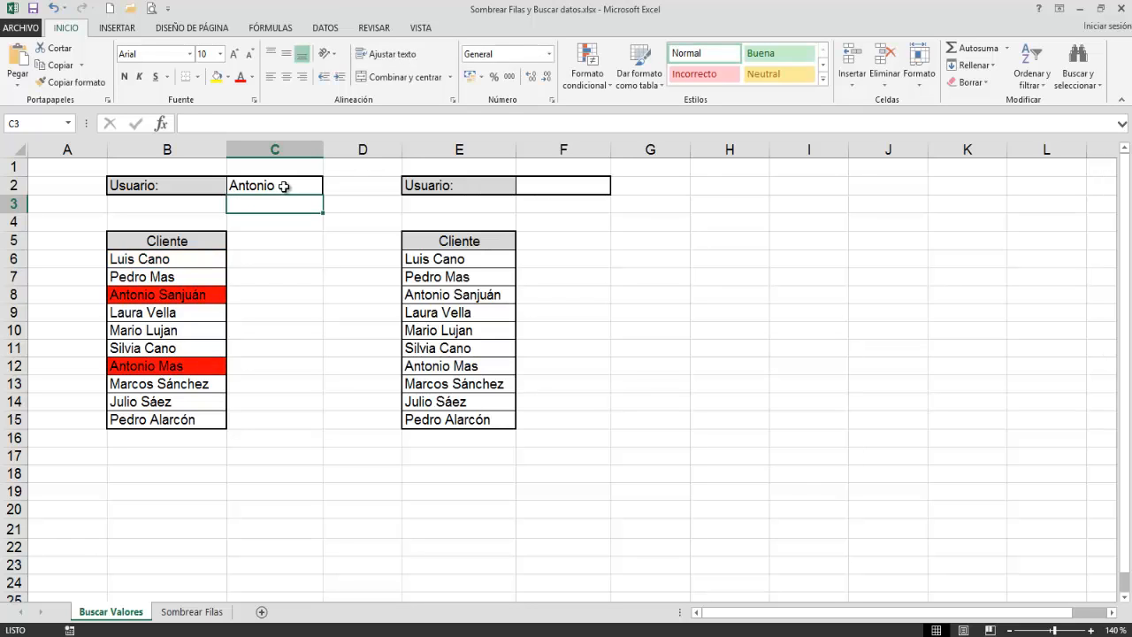
Step: Test a single-letter match by replacing the text in Usuario cell C2 with z
left_click(284, 187)
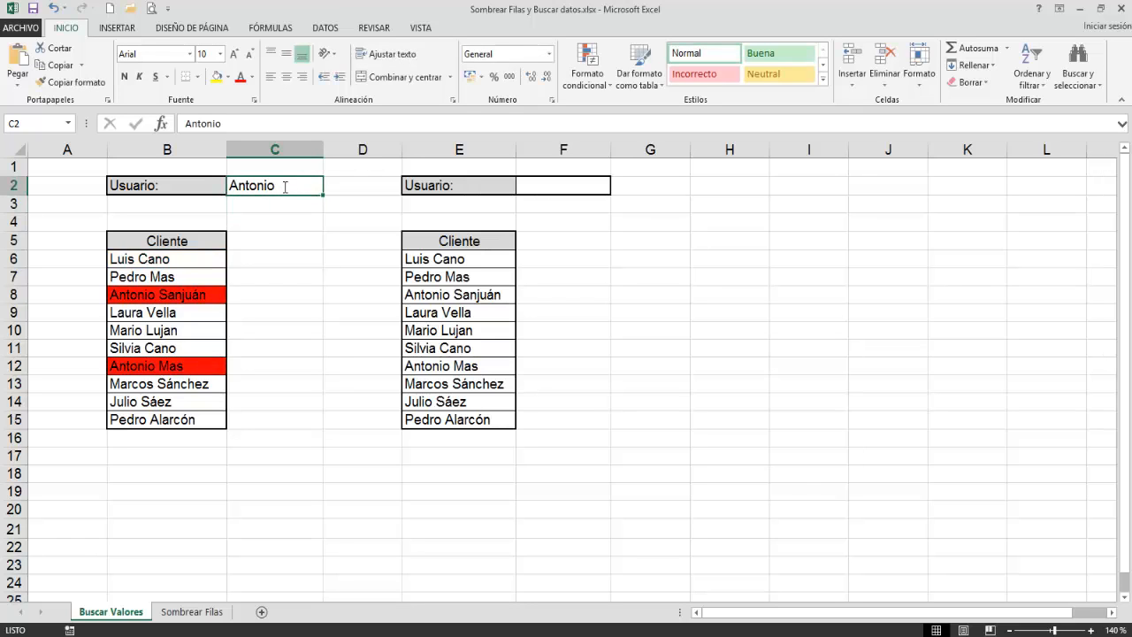
type("z")
key("Return")
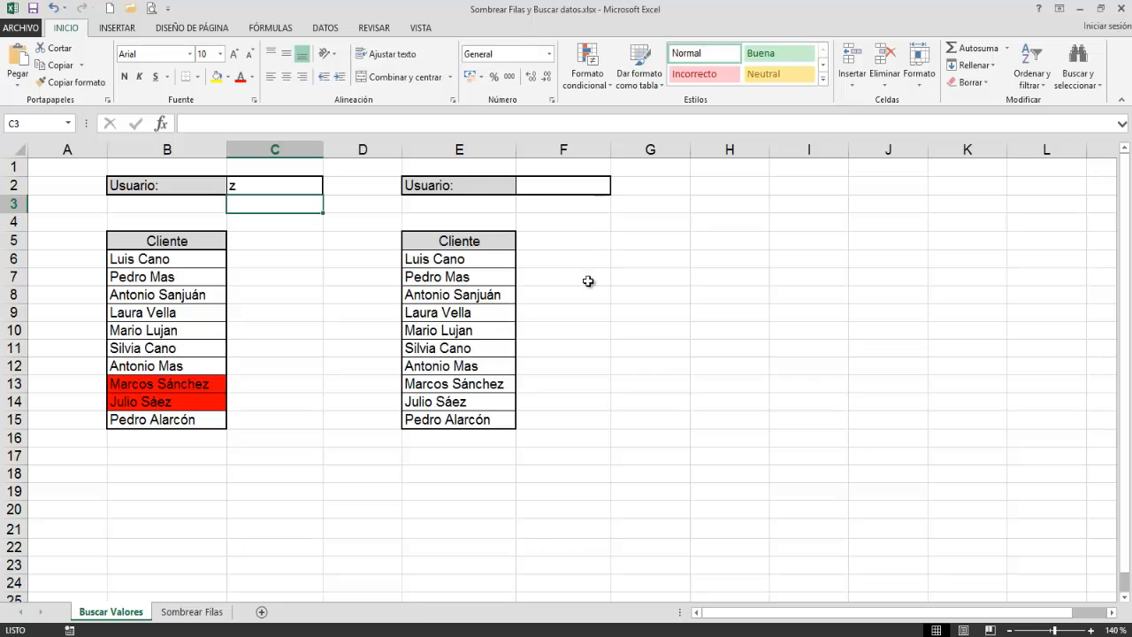
Step: Insert the logical function Y in cell H7 with $F$2<>"" as its first condition
left_click(716, 282)
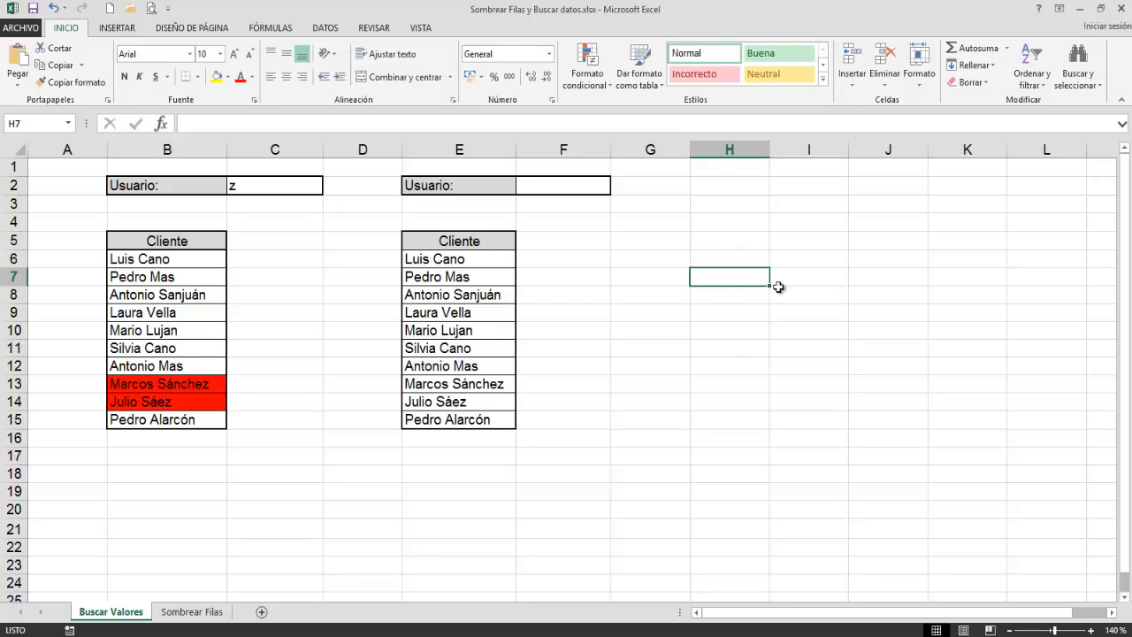
left_click(280, 28)
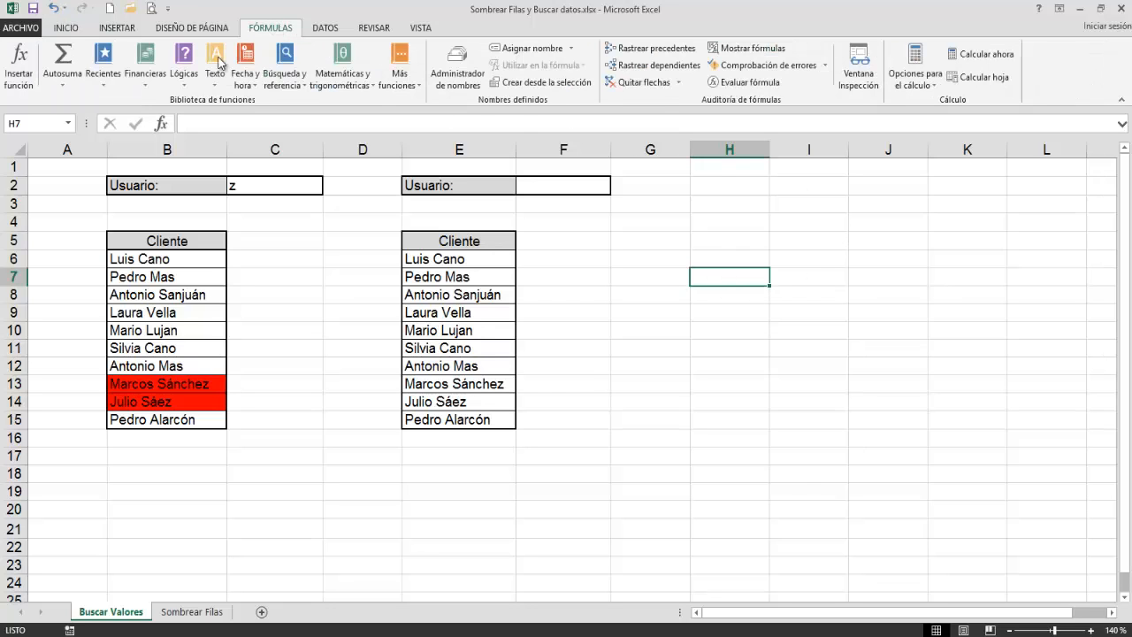
left_click(185, 76)
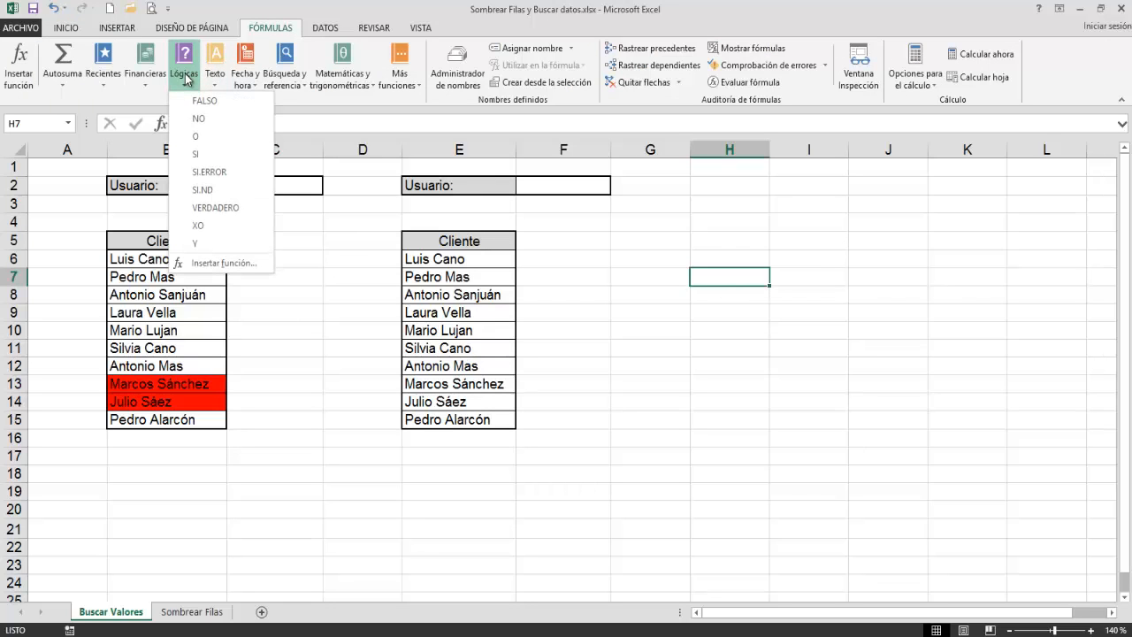
left_click(193, 244)
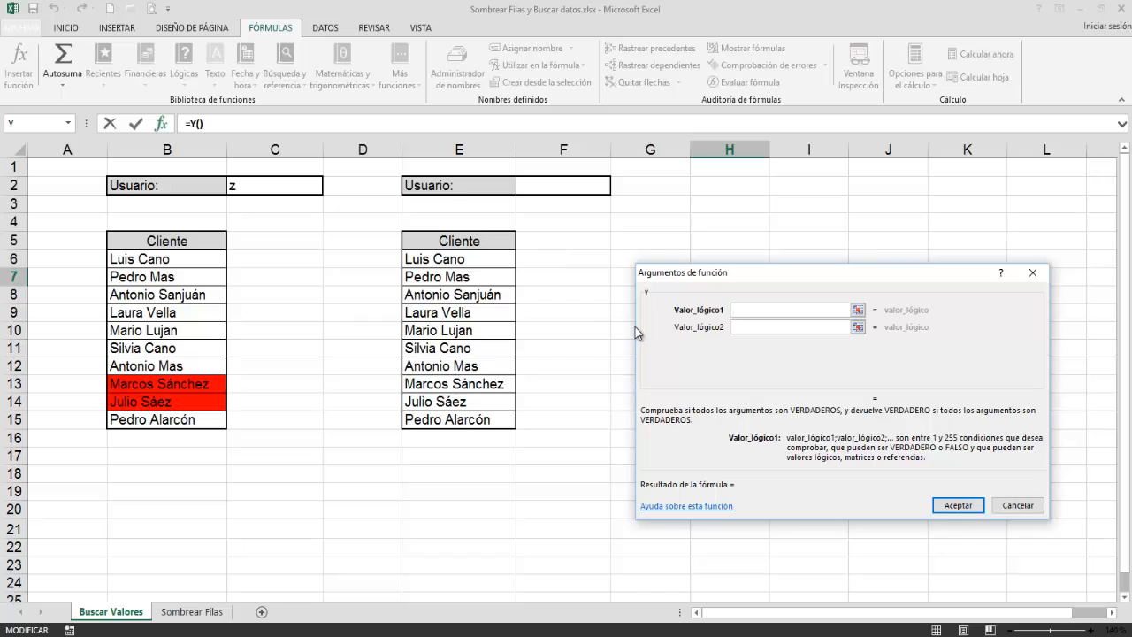
left_click(538, 191)
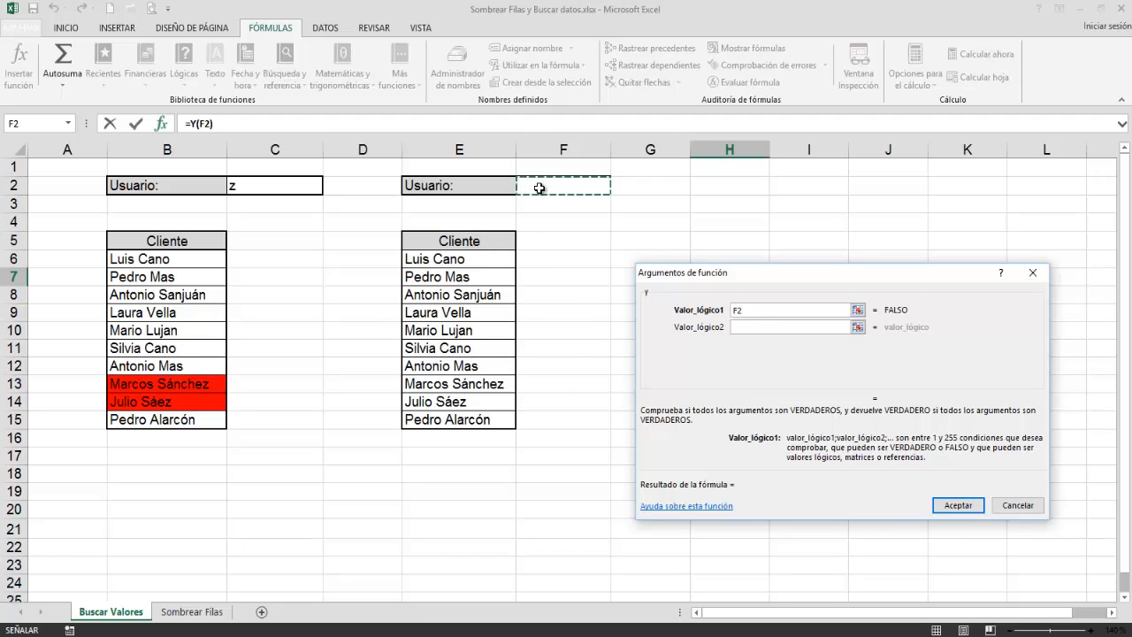
key("F4")
type("<>\"\"")
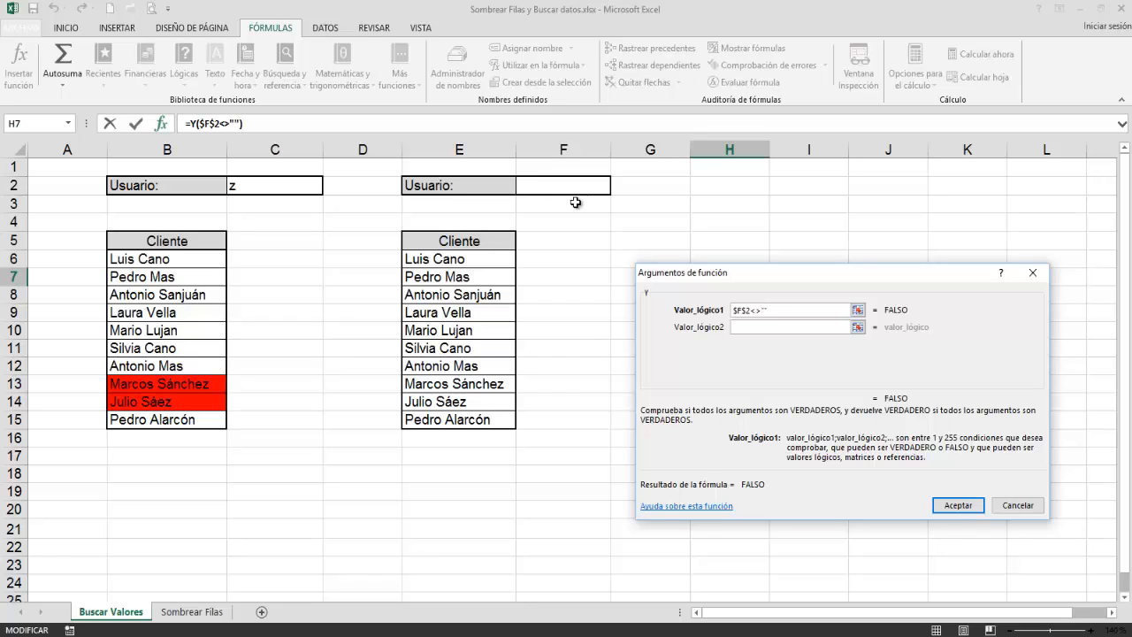
Step: Nest the text function ENCONTRAR as the second condition of the Y function
left_click(748, 327)
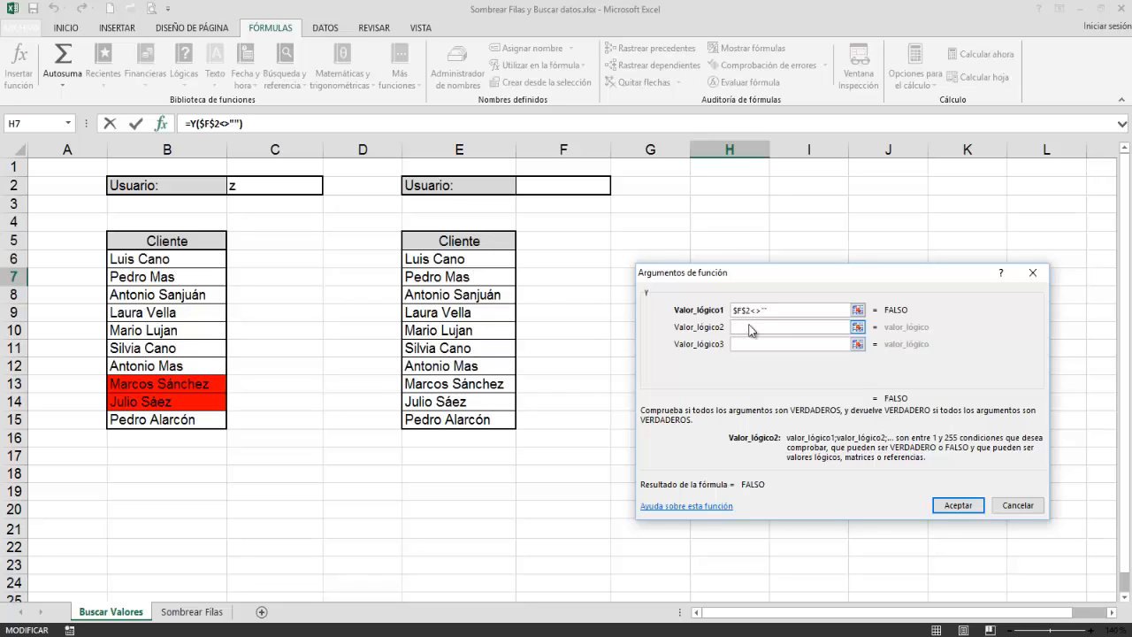
left_click(67, 126)
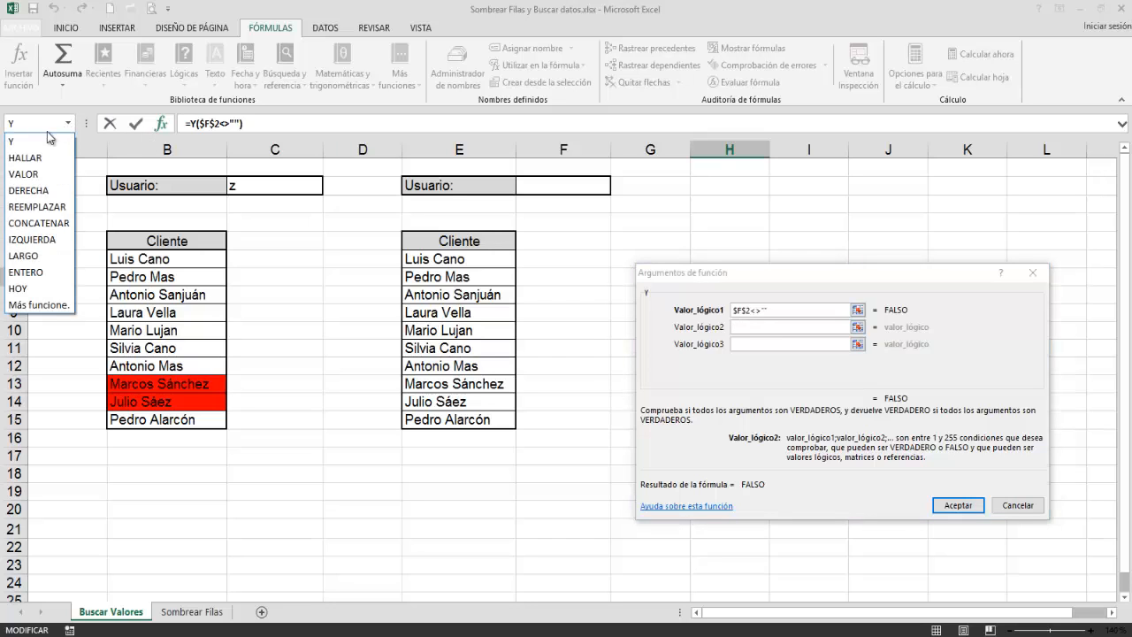
left_click(44, 304)
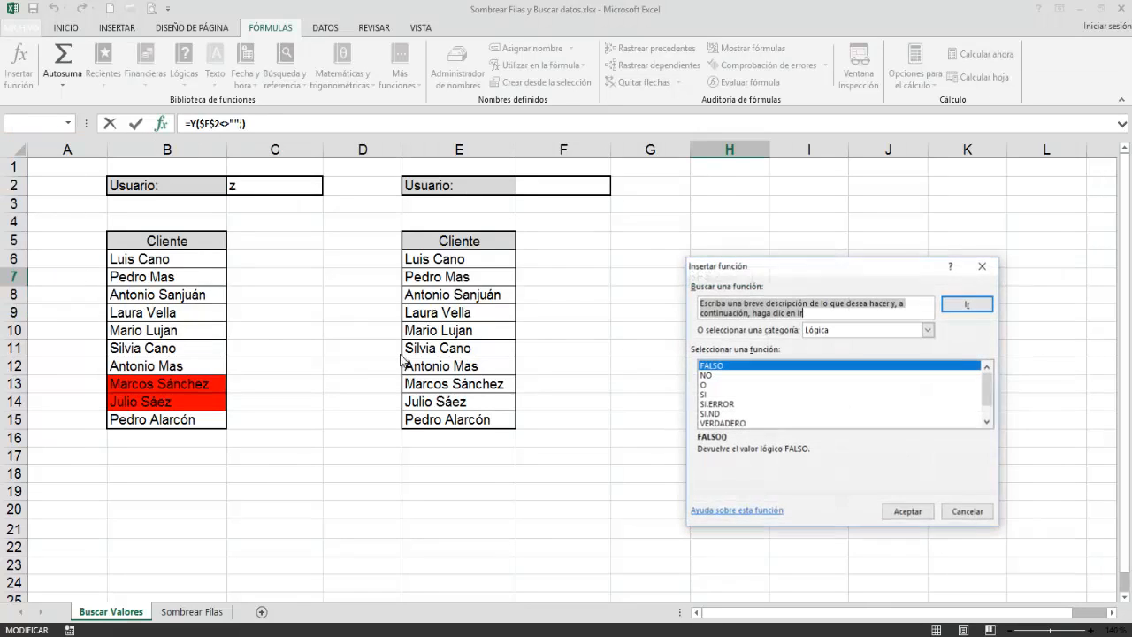
left_click(840, 329)
left_click(815, 424)
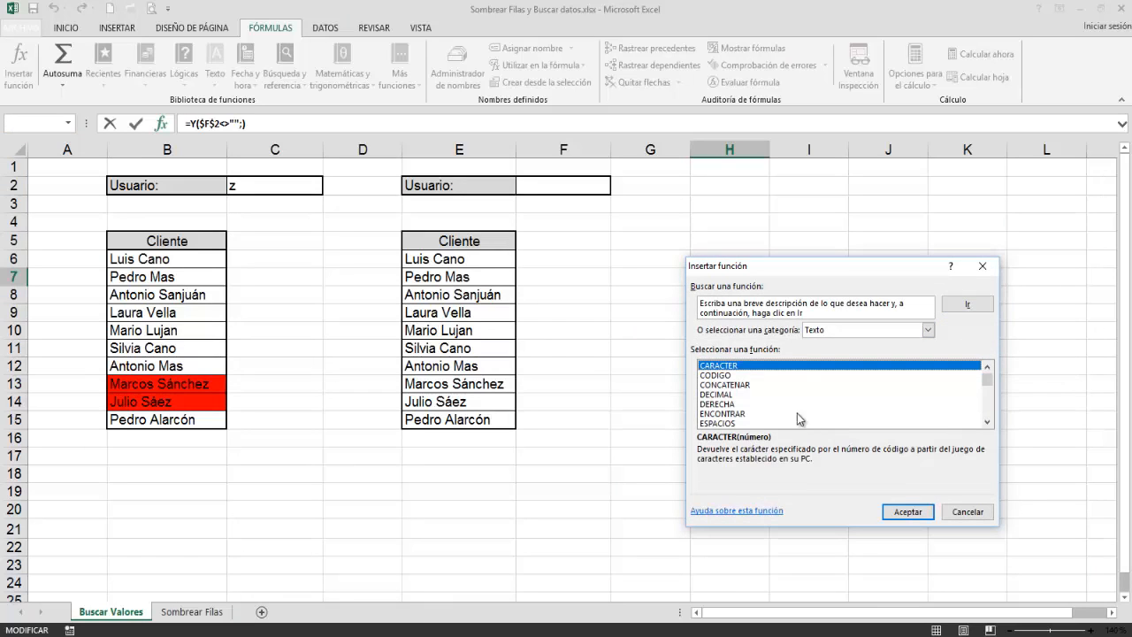
left_click(738, 414)
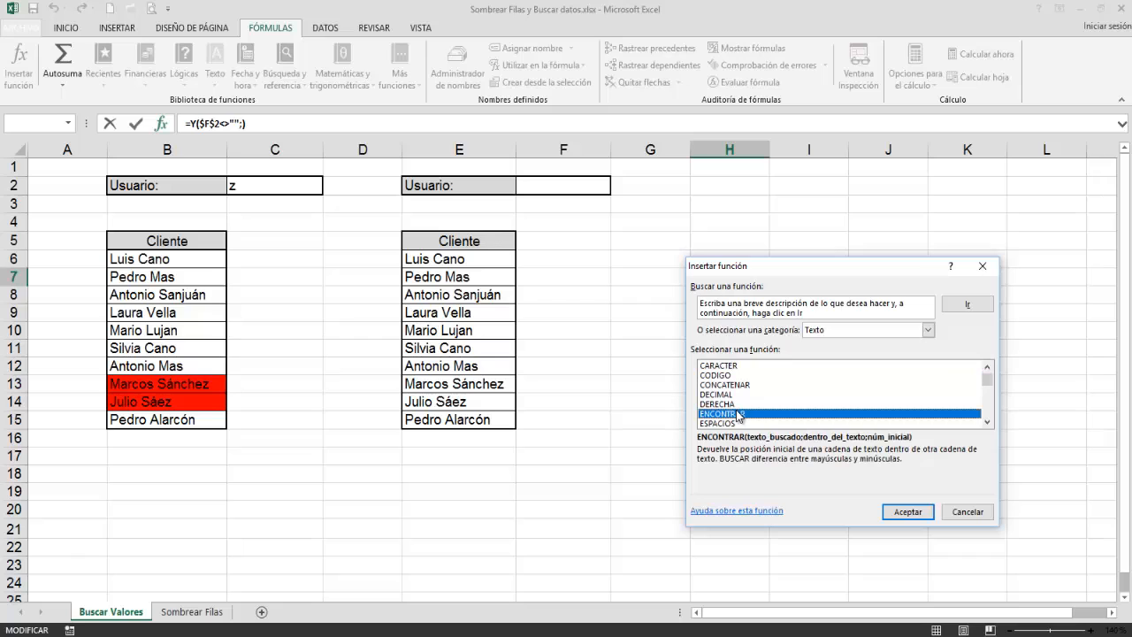
left_click(901, 513)
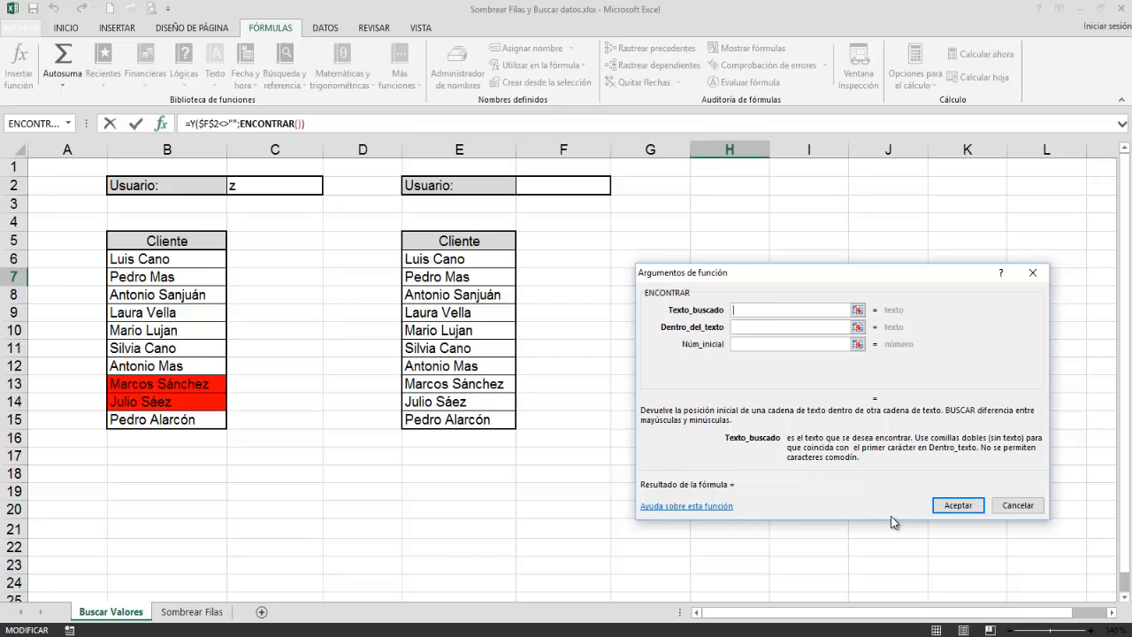
Step: Make ENCONTRAR search for $F$2 within E6 with start number 1, and accept the formula
left_click(538, 185)
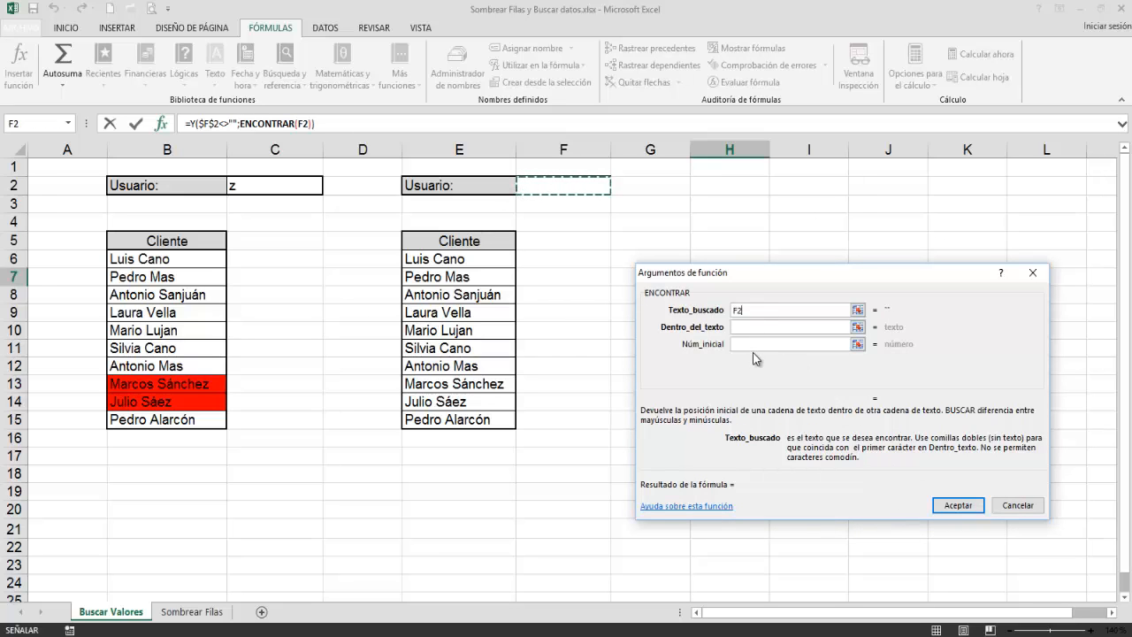
key("F4")
left_click(748, 327)
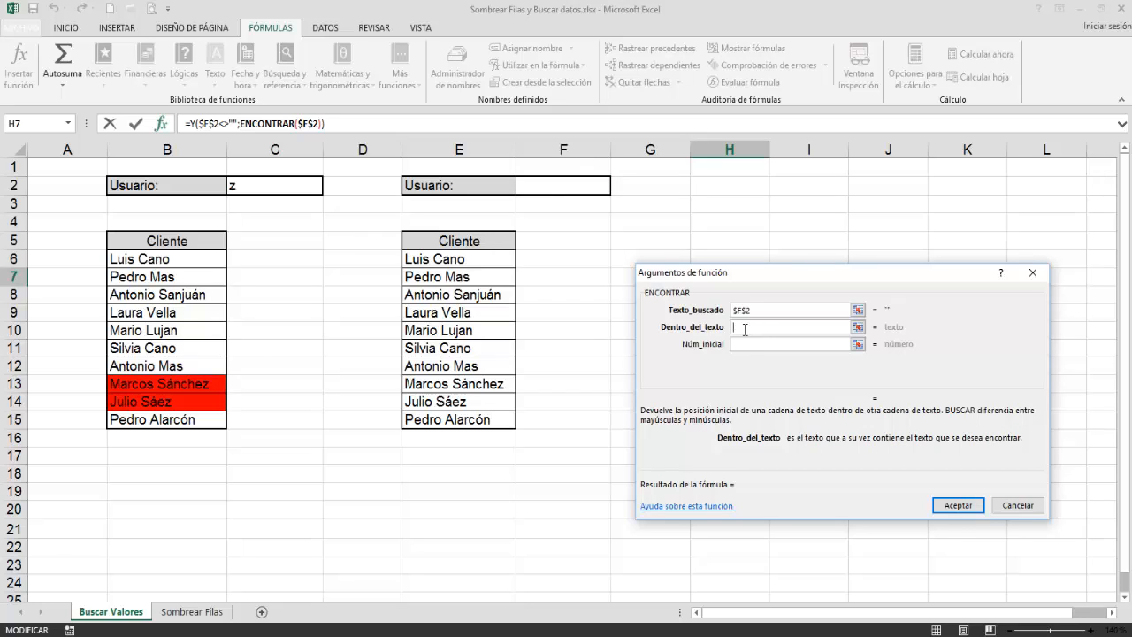
left_click(475, 264)
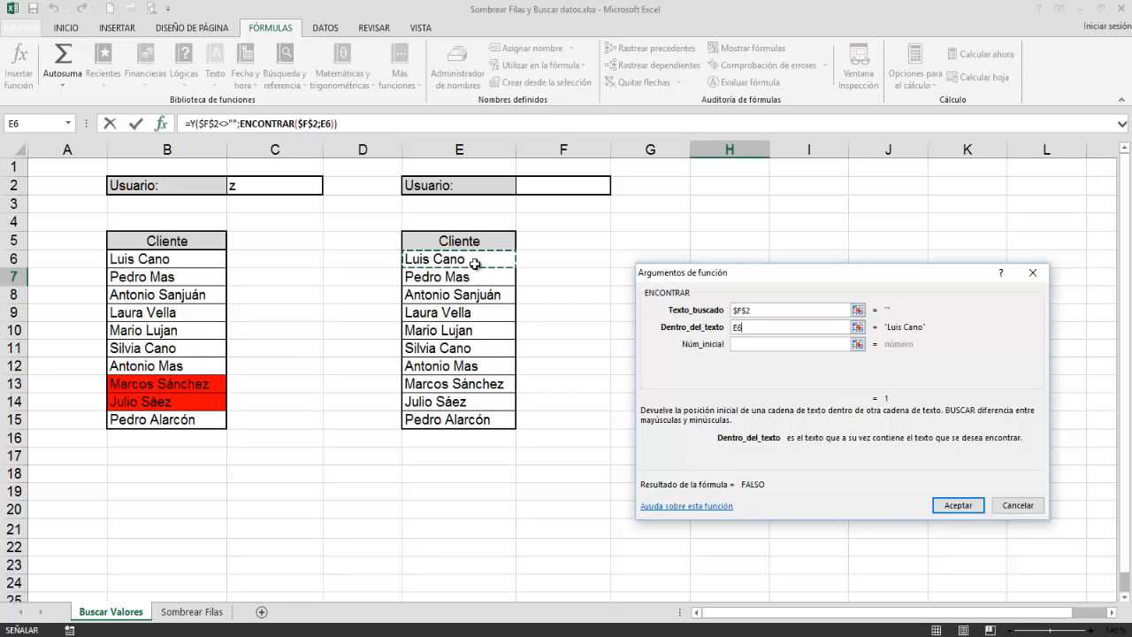
left_click(741, 345)
type("1")
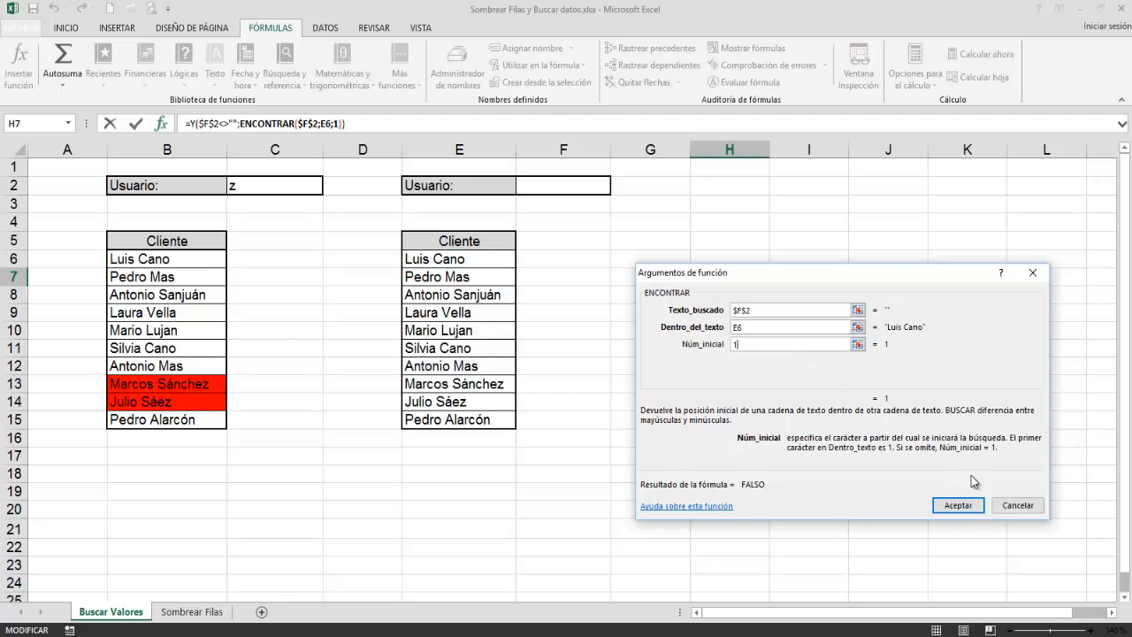
left_click(961, 505)
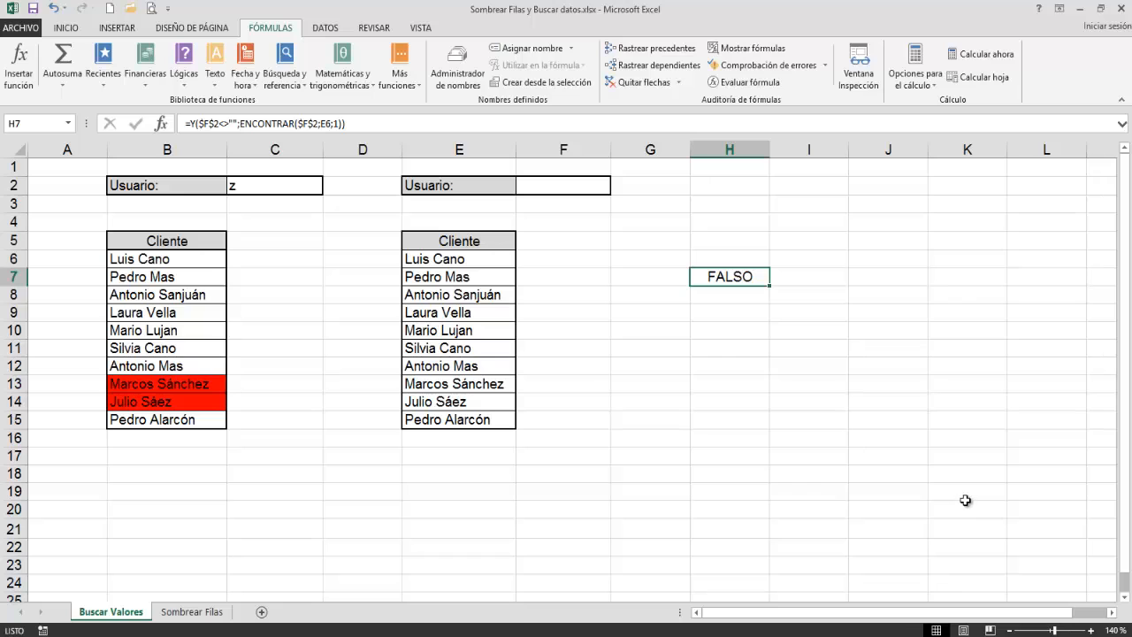
Step: Copy the full formula text from cell H7, leave editing, and clear the cell
left_click_drag(345, 125, 180, 128)
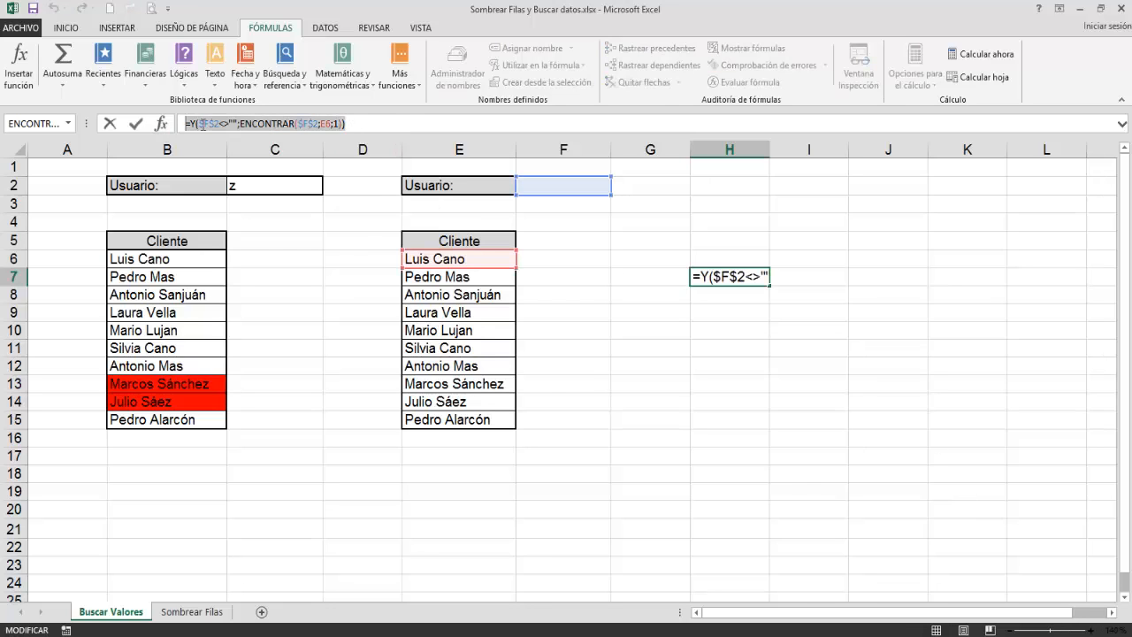
right_click(205, 129)
left_click(233, 156)
key("Escape")
key("Delete")
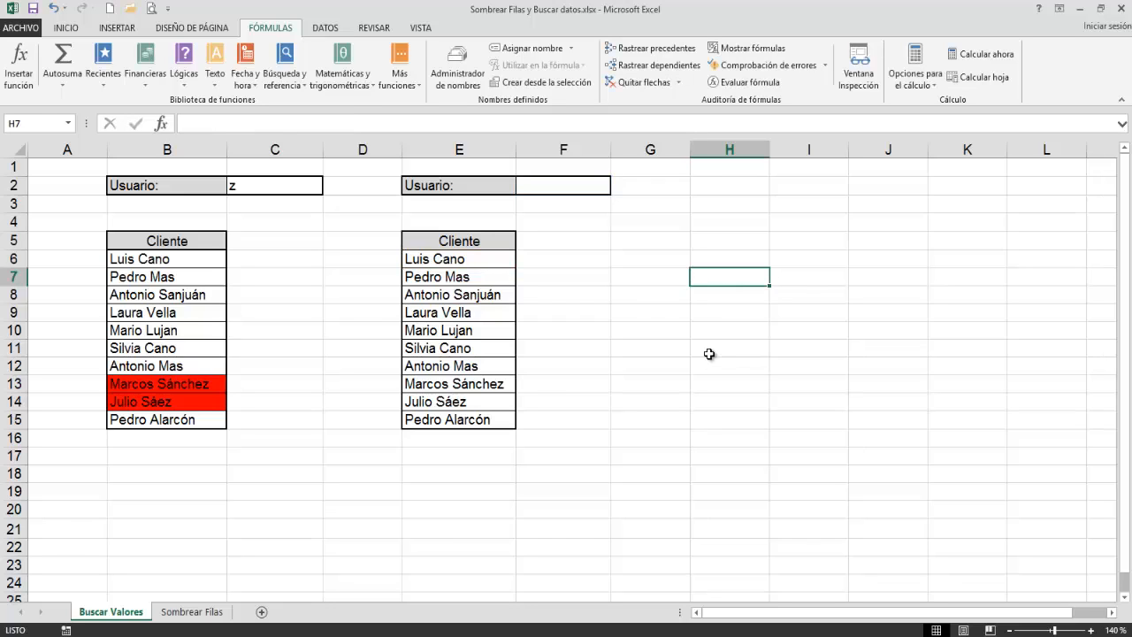
Step: Start a formula-based conditional formatting rule for E6:E15 and paste the copied formula =Y($F$2<>"";ENCONTRAR($F$2;E6;1))
left_click_drag(477, 262, 486, 417)
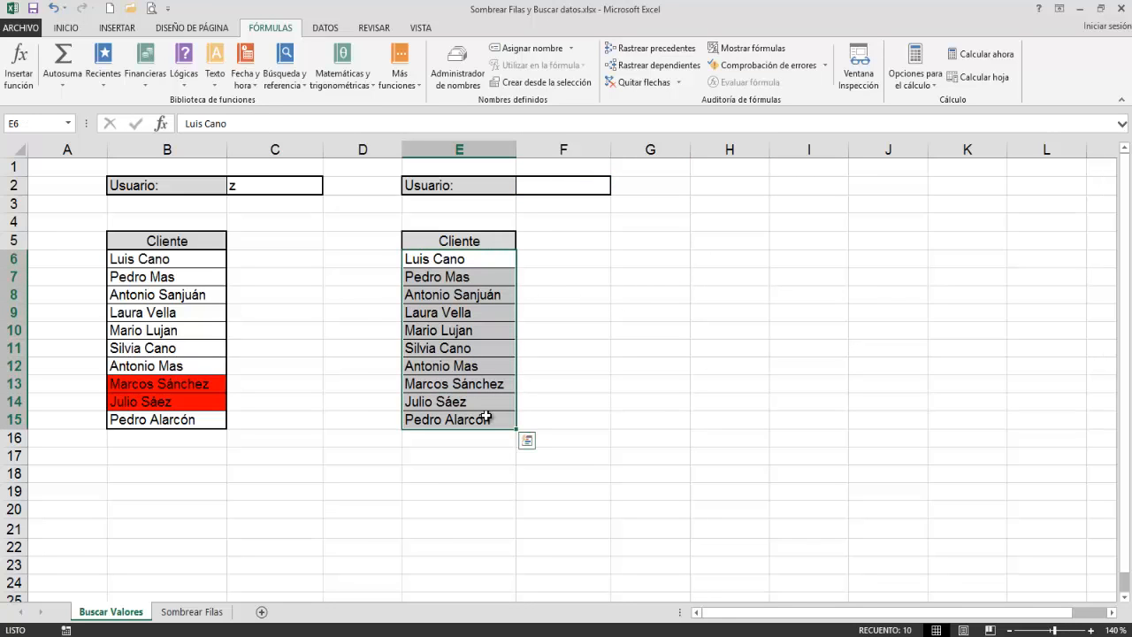
left_click(67, 28)
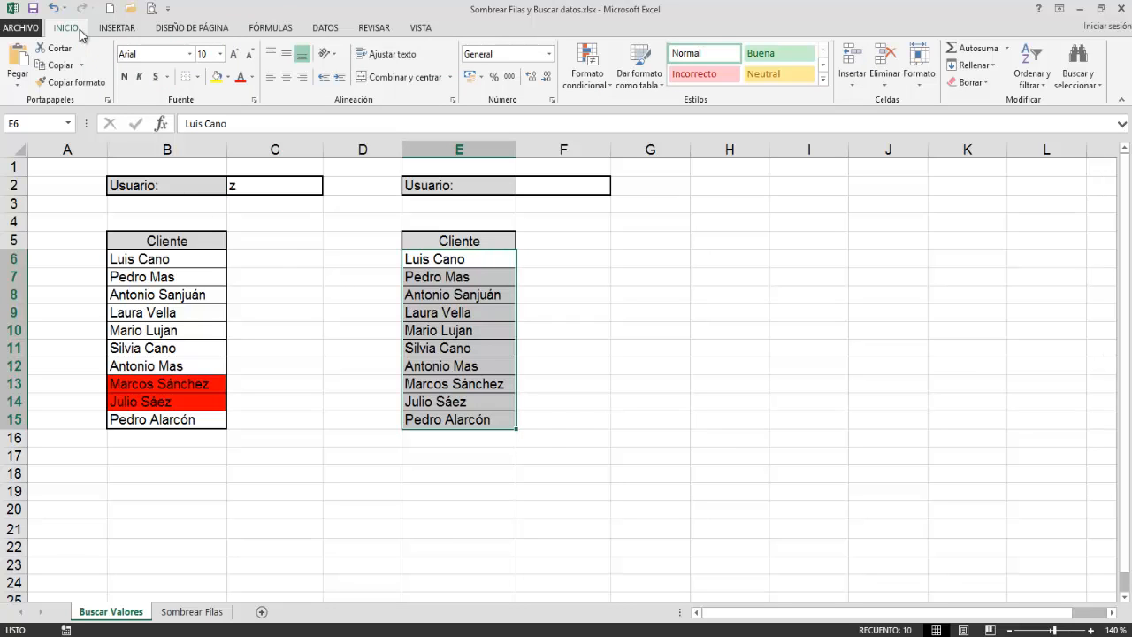
left_click(588, 88)
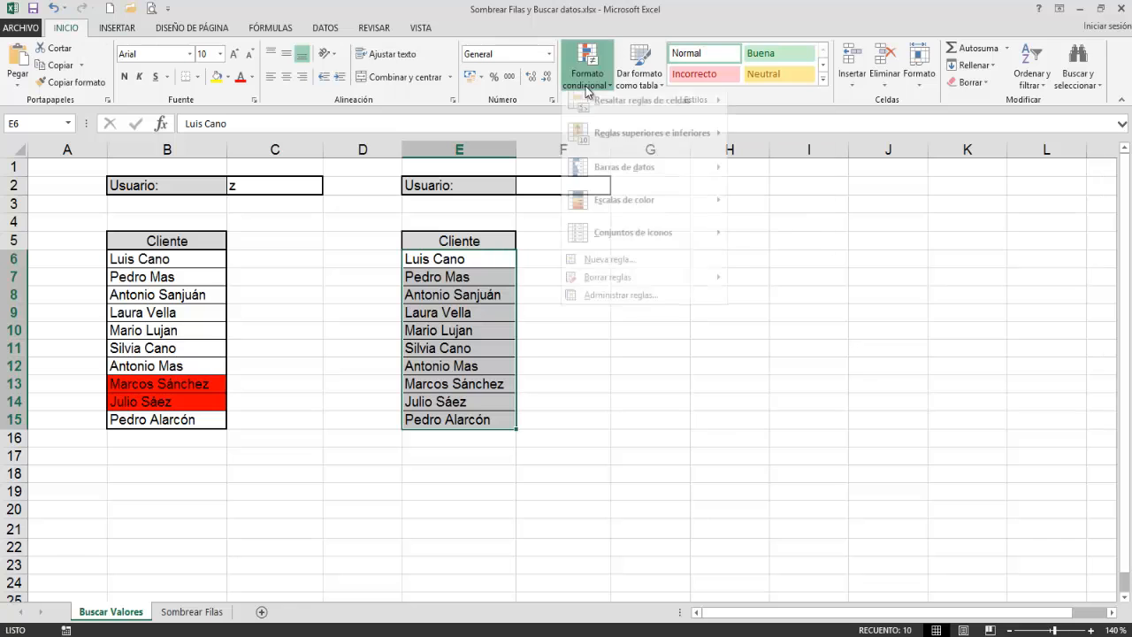
left_click(611, 267)
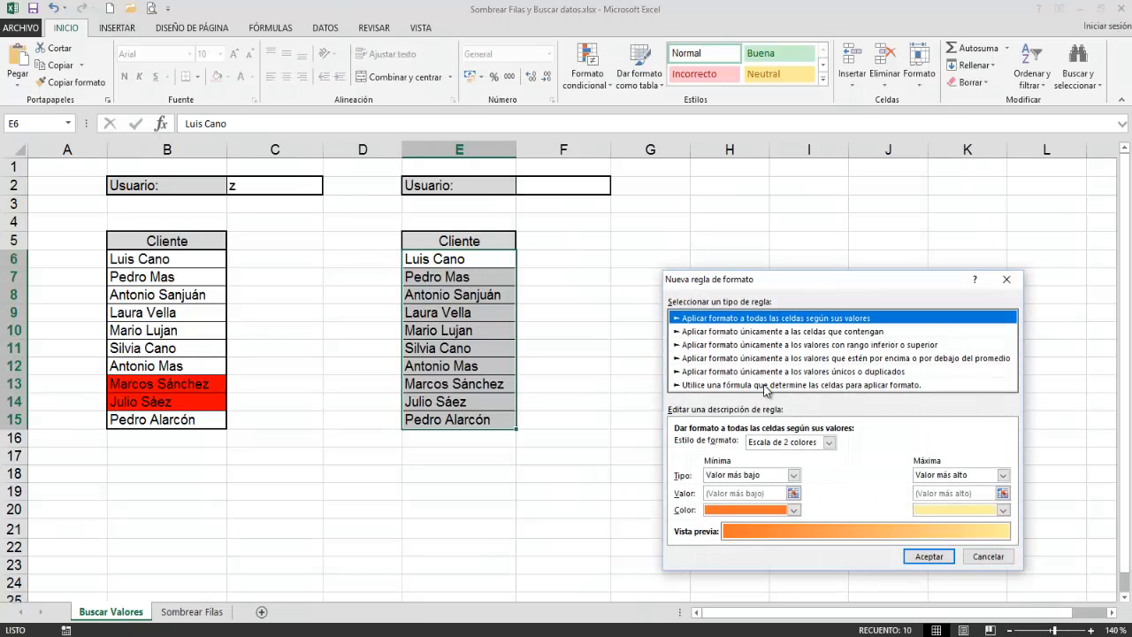
left_click(766, 386)
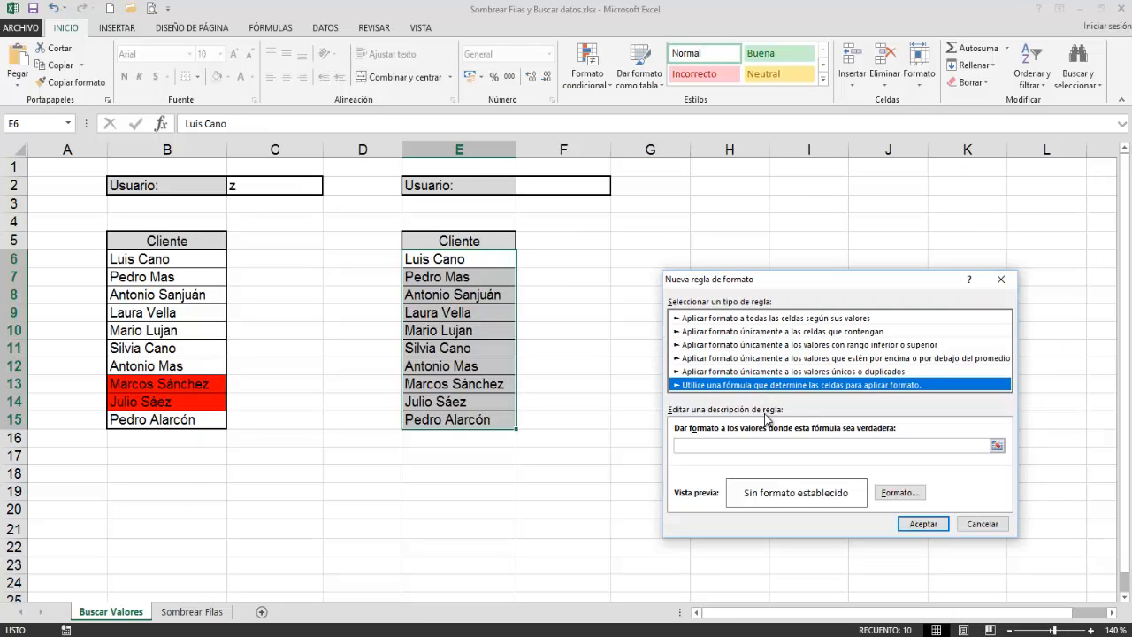
left_click(712, 445)
right_click(712, 445)
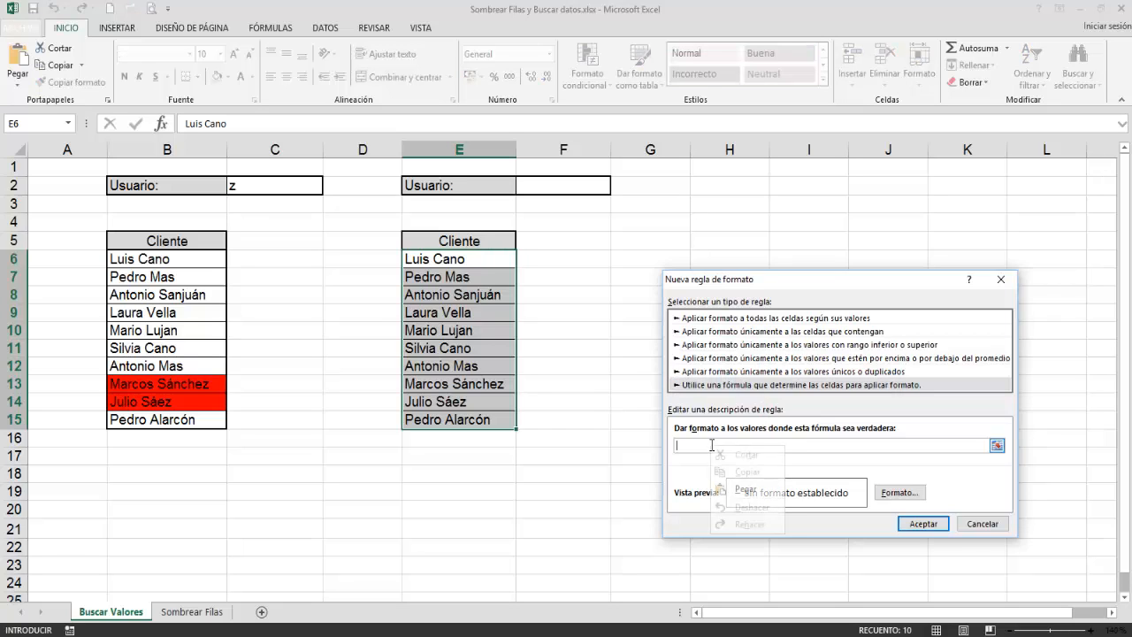
left_click(737, 495)
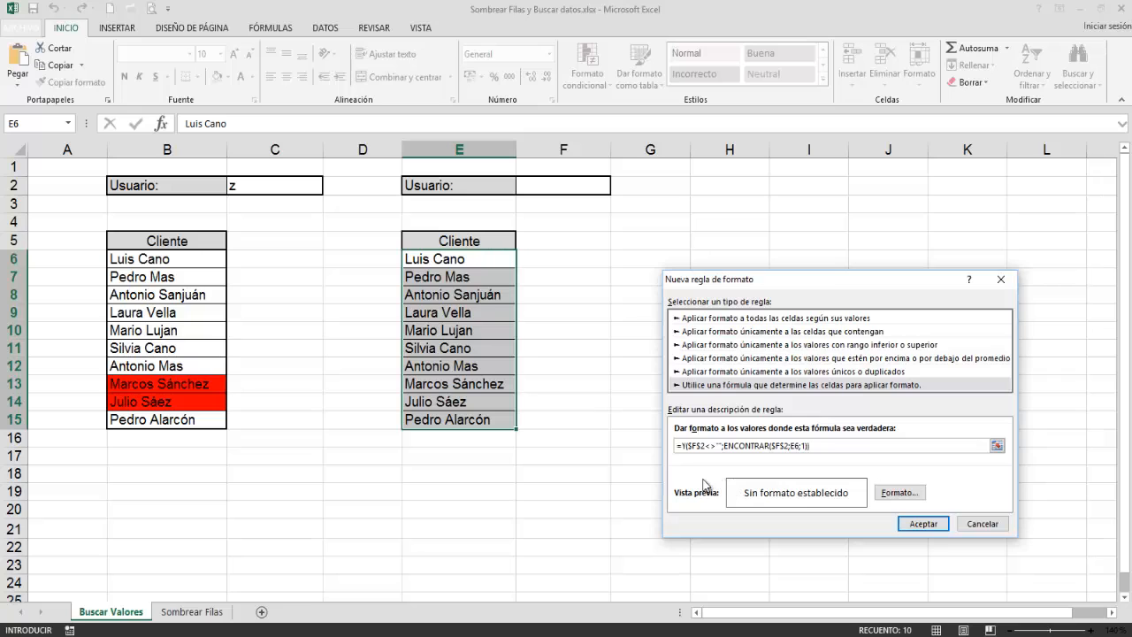
Step: Give the new rule a red background fill and accept it
left_click(913, 494)
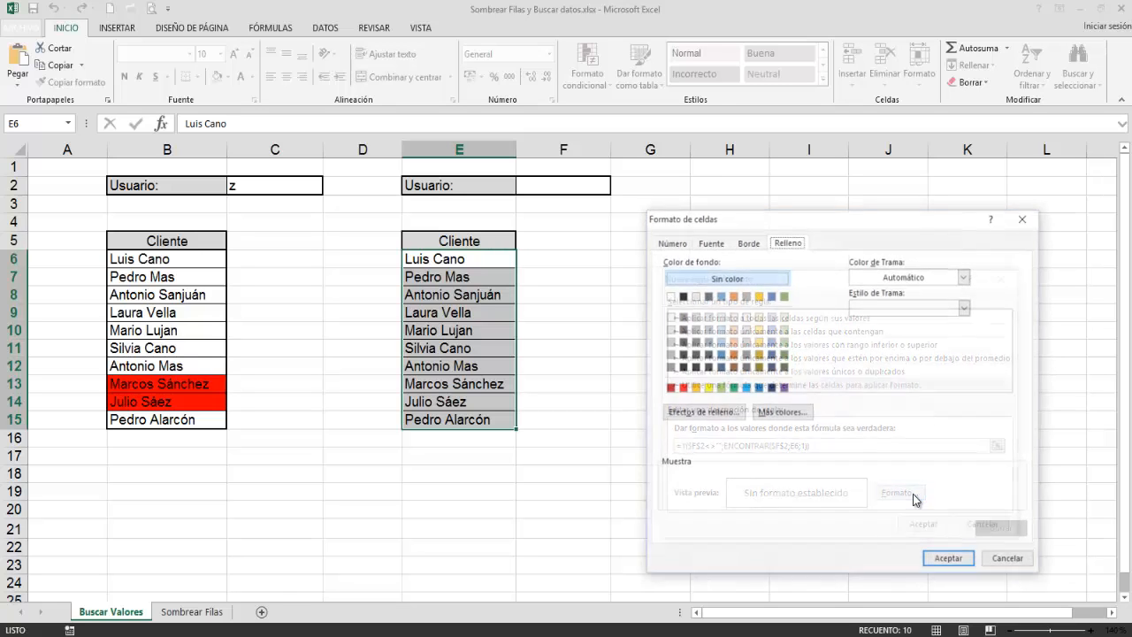
left_click(682, 387)
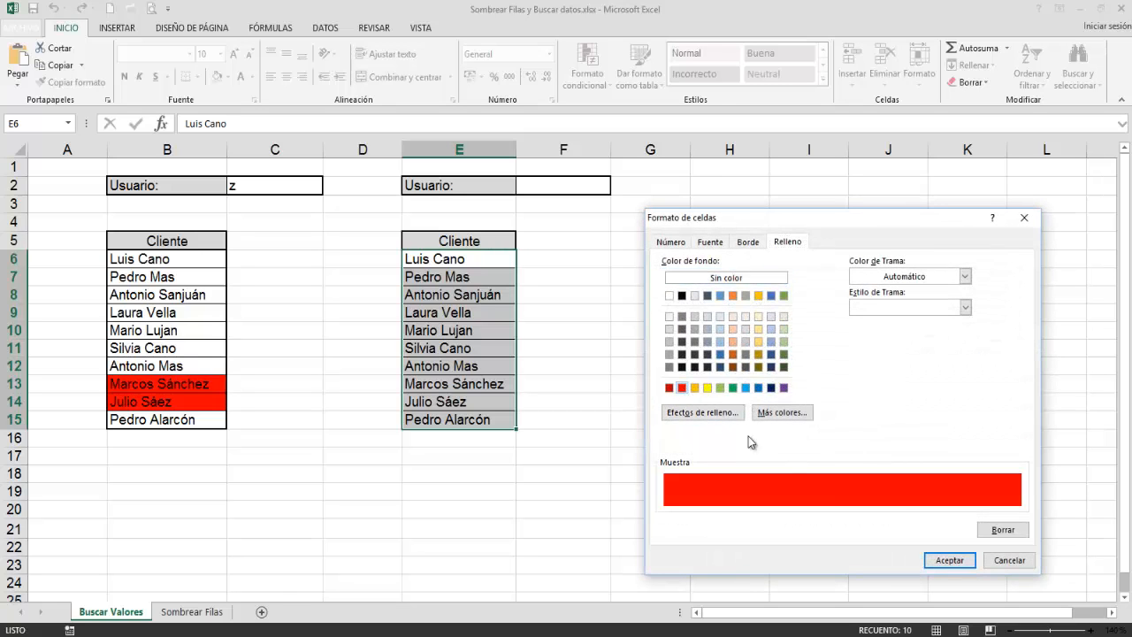
left_click(936, 561)
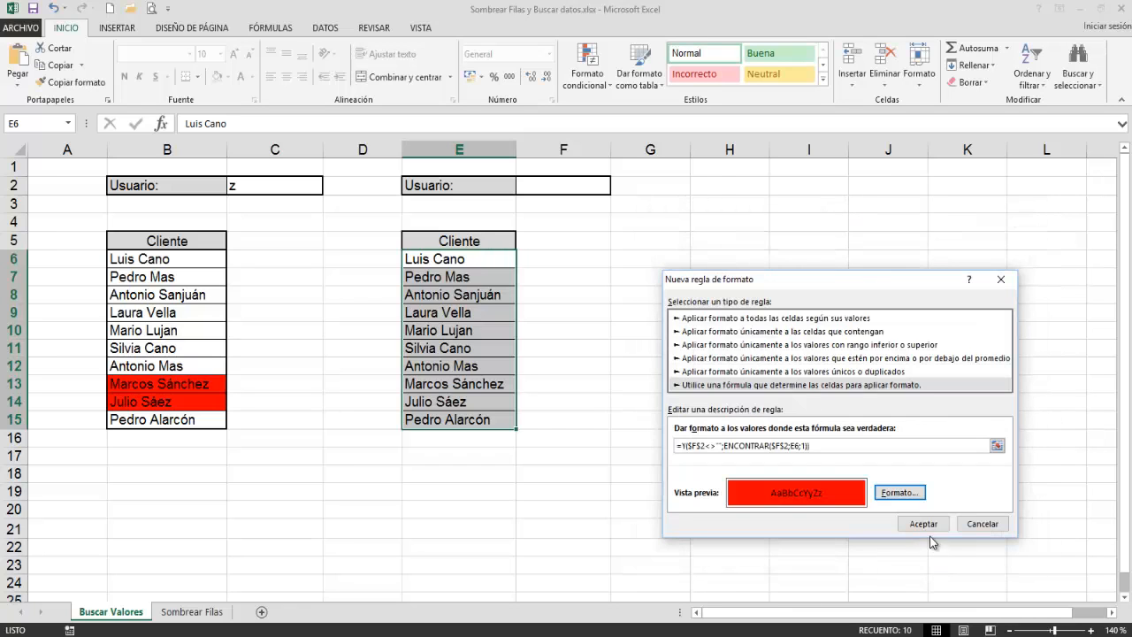
left_click(925, 523)
Step: Test the rule with a client's first name in F2, capitalized and in all lowercase, and clear the cell
left_click(580, 187)
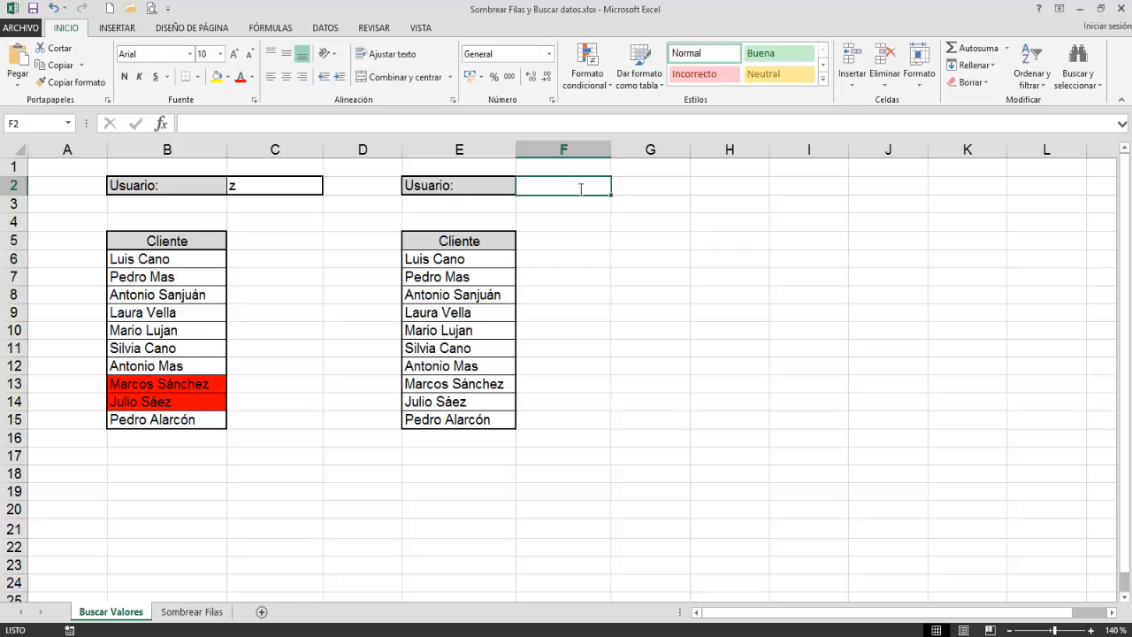
type("Luis")
key("Return")
left_click(579, 187)
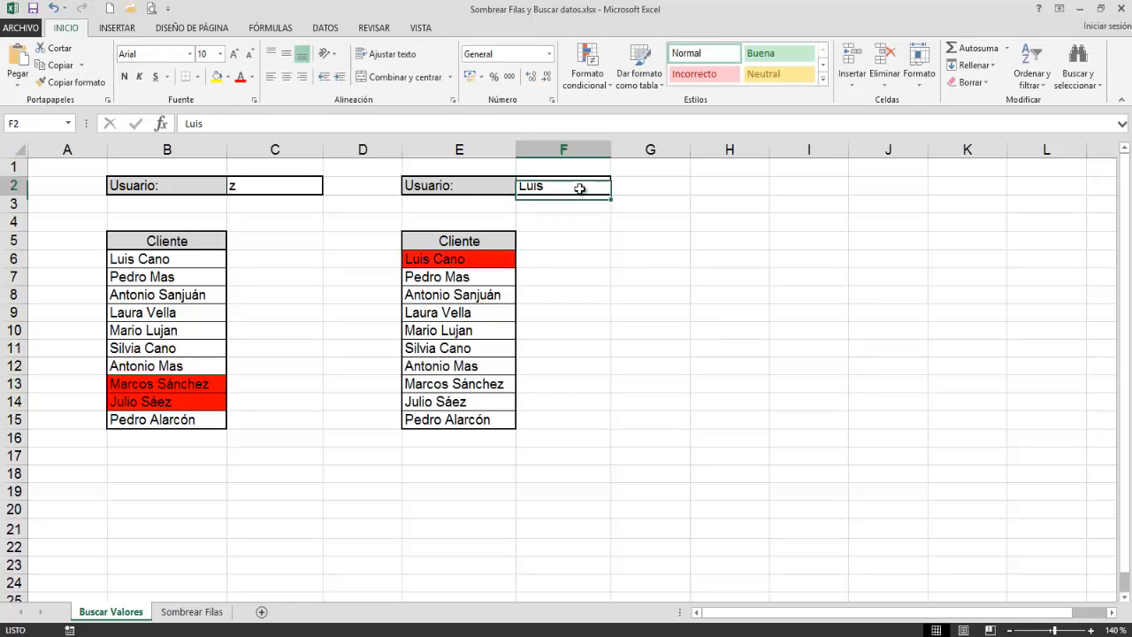
type("luis")
key("Return")
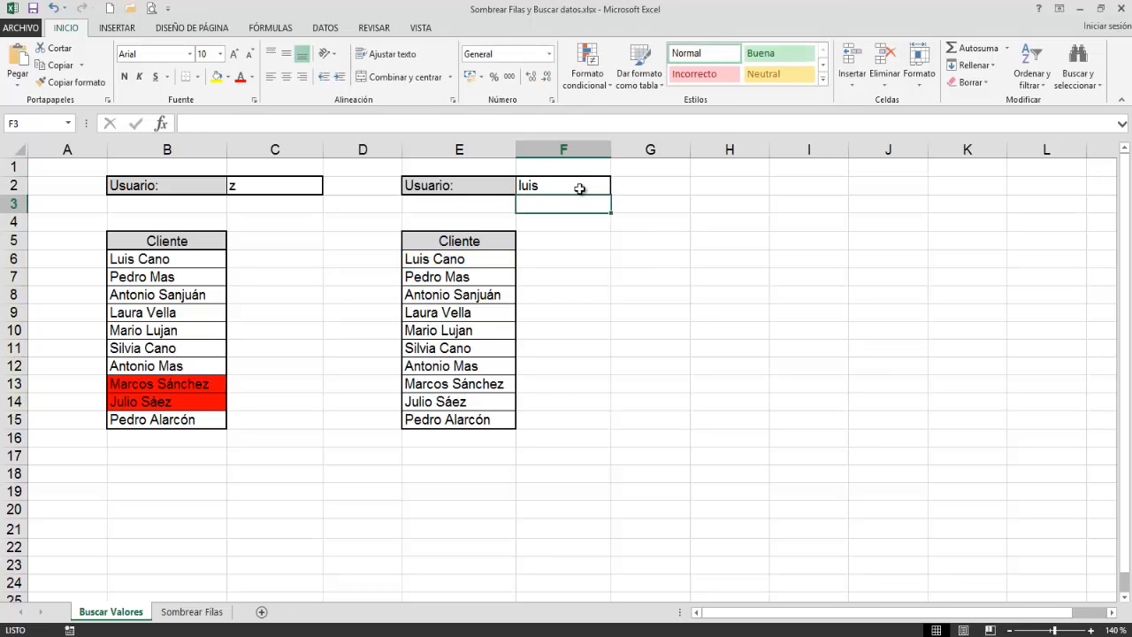
left_click(579, 187)
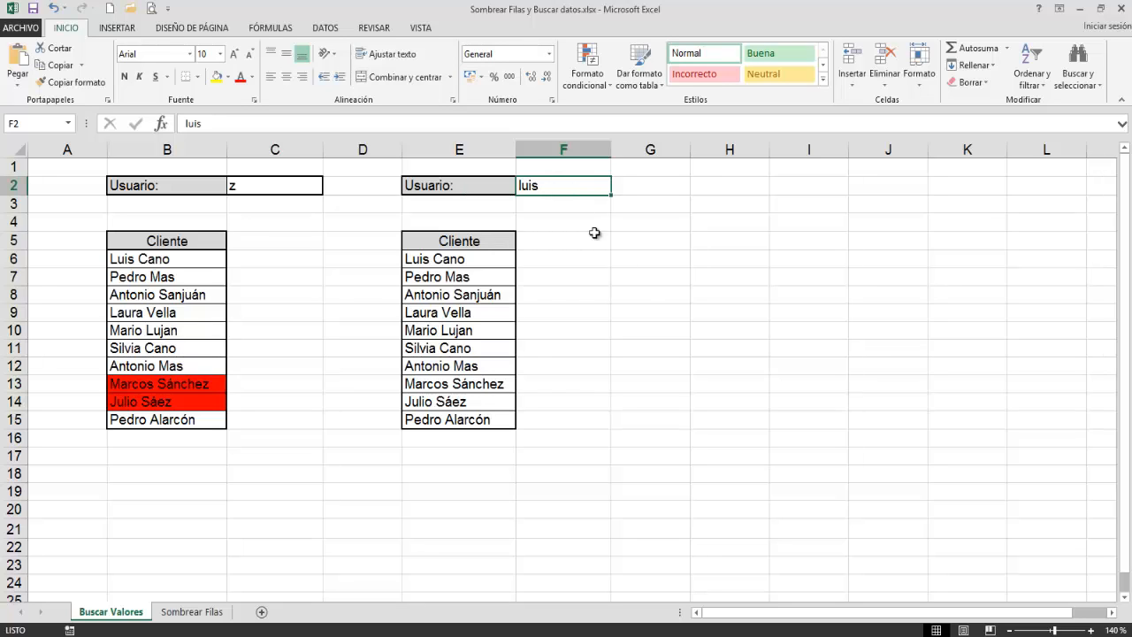
key("Delete")
Step: Insert the logical function Y in cell G8 with $F$2<>"" as its first condition
left_click(665, 298)
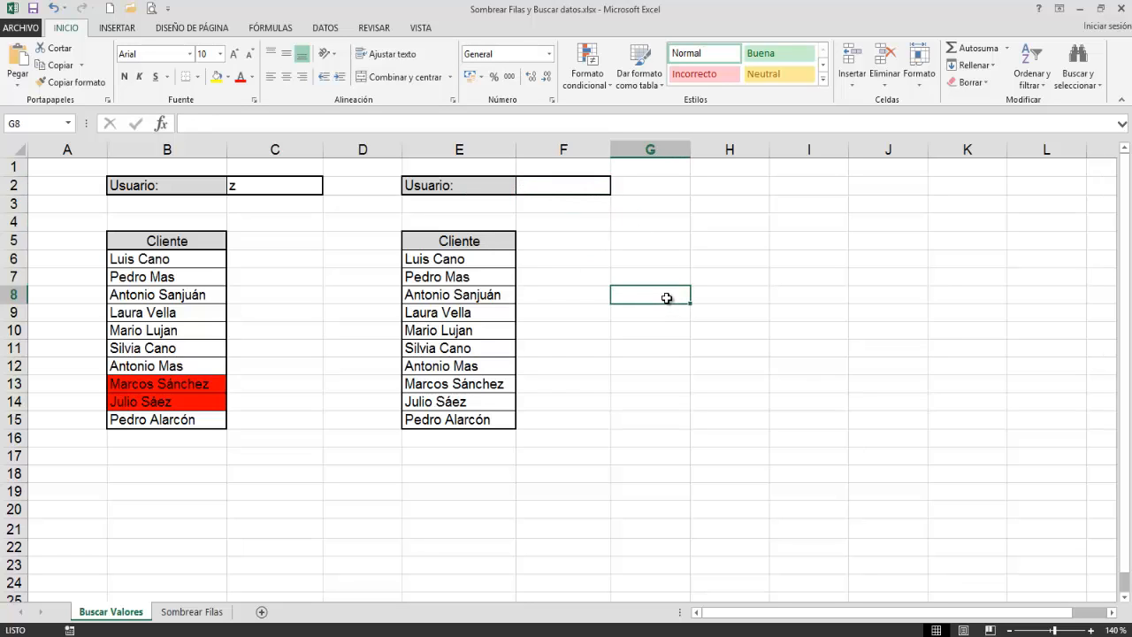
left_click(280, 30)
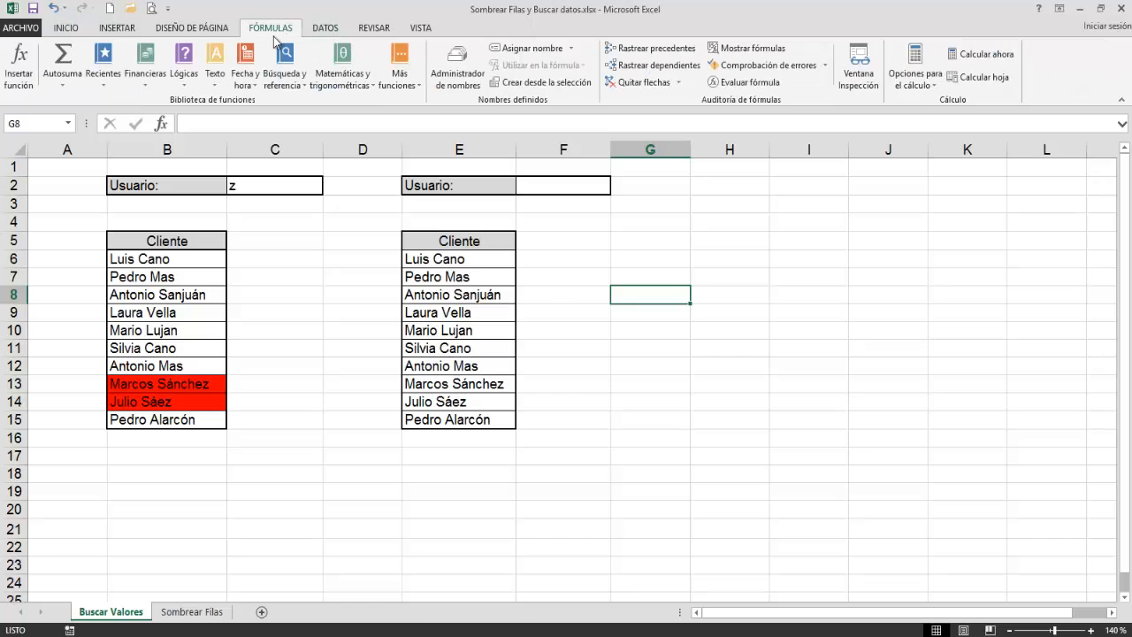
left_click(184, 79)
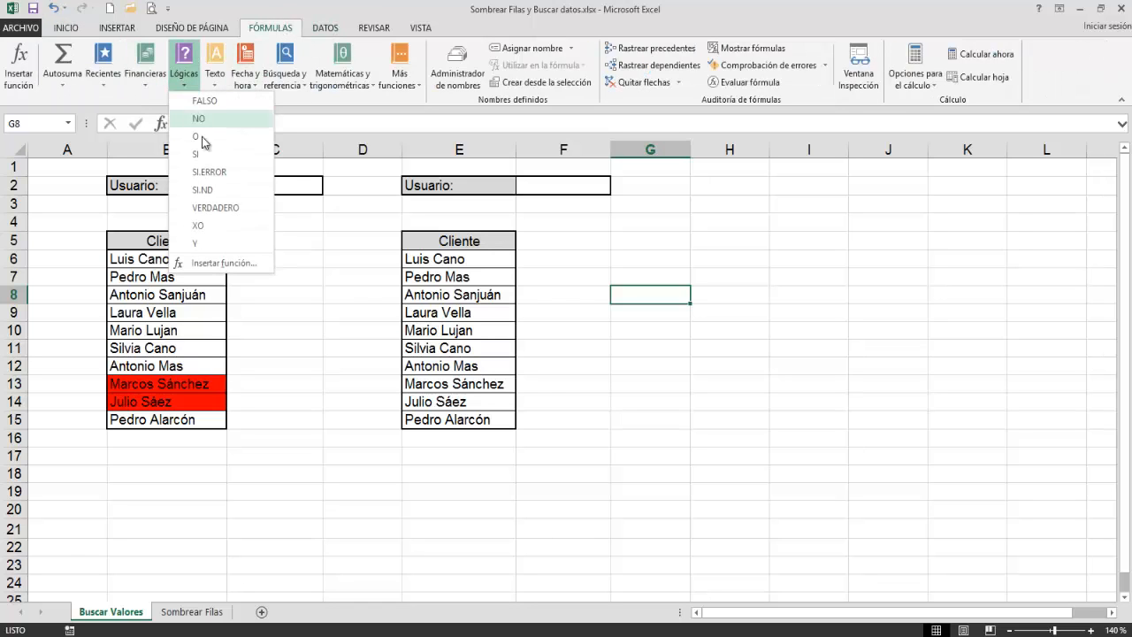
left_click(202, 242)
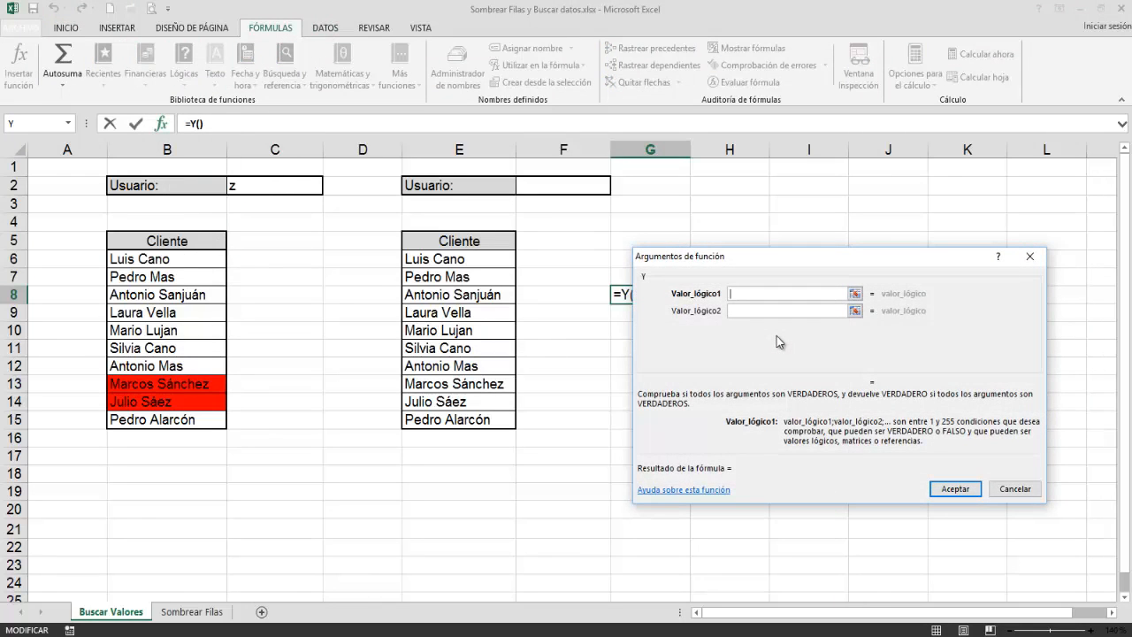
left_click(543, 186)
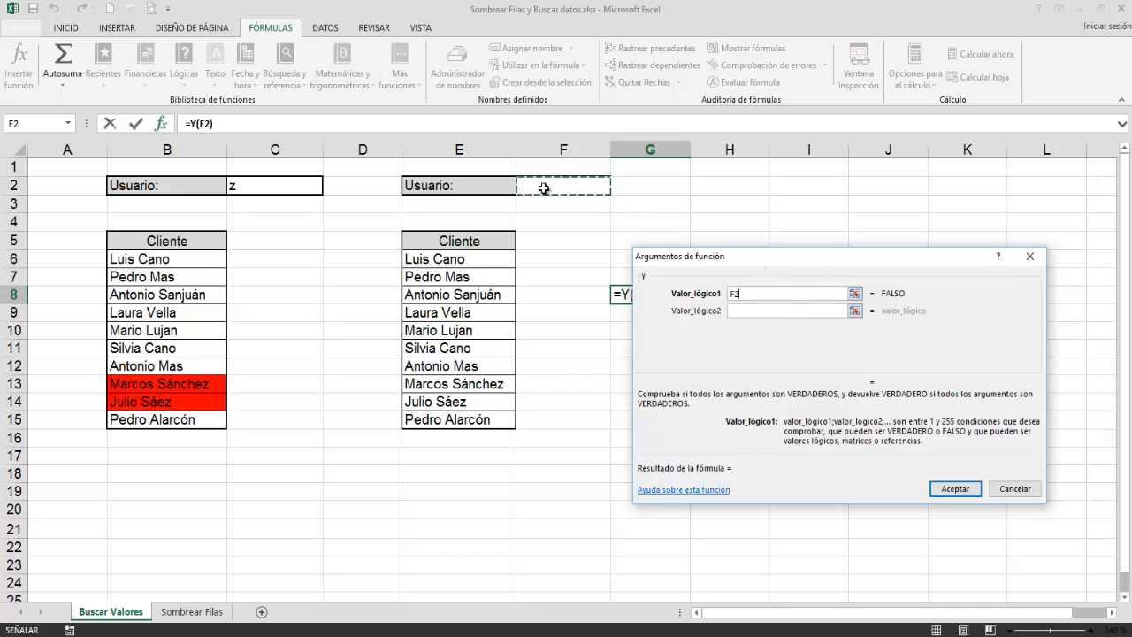
key("F4")
type("<>")
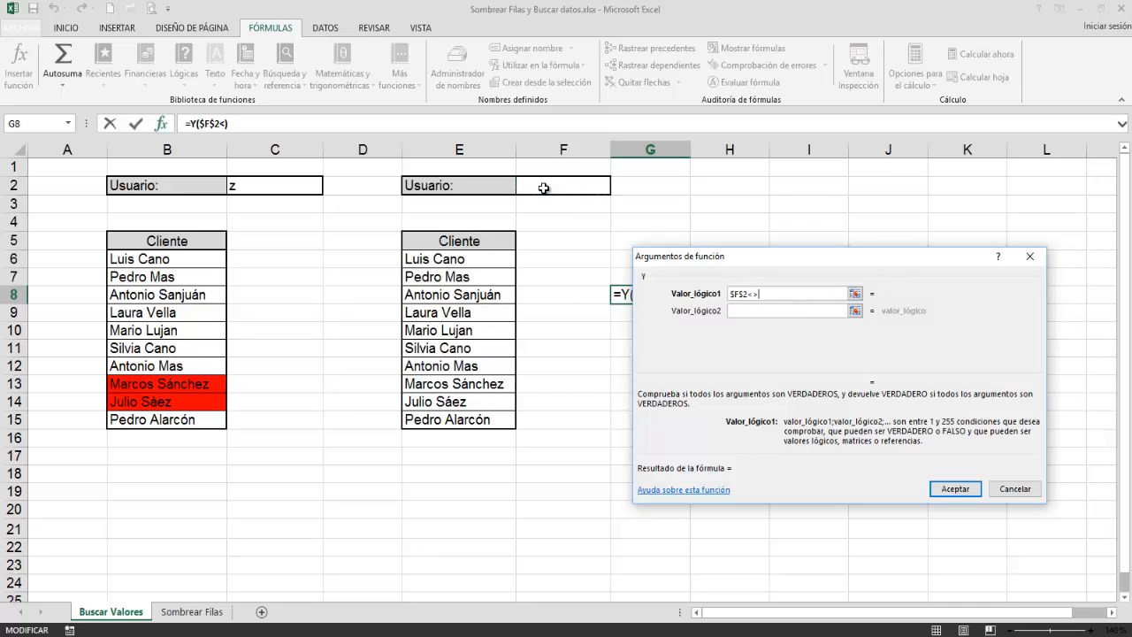
type("\"\"")
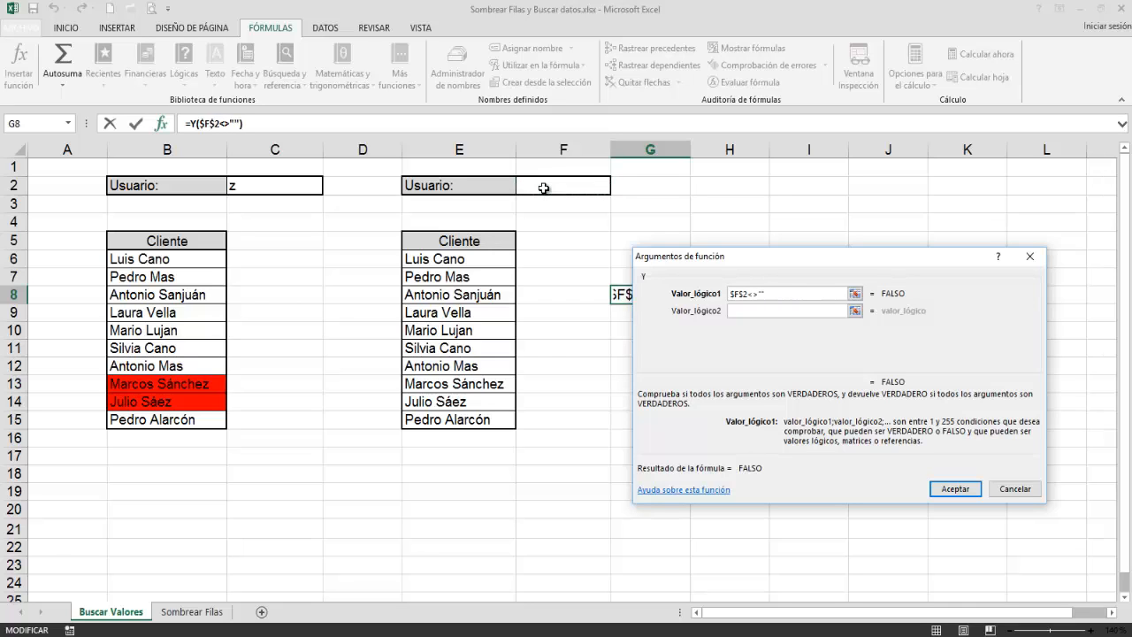
Step: Nest the ENCONTRAR function as the second condition of the Y function in G8
key("Tab")
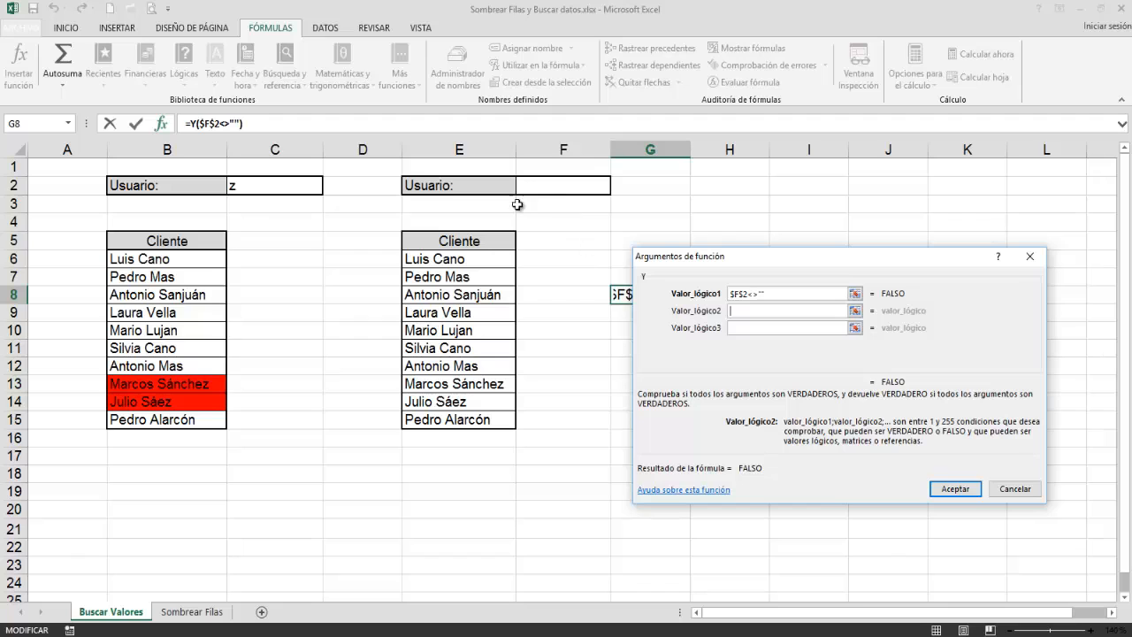
left_click(69, 124)
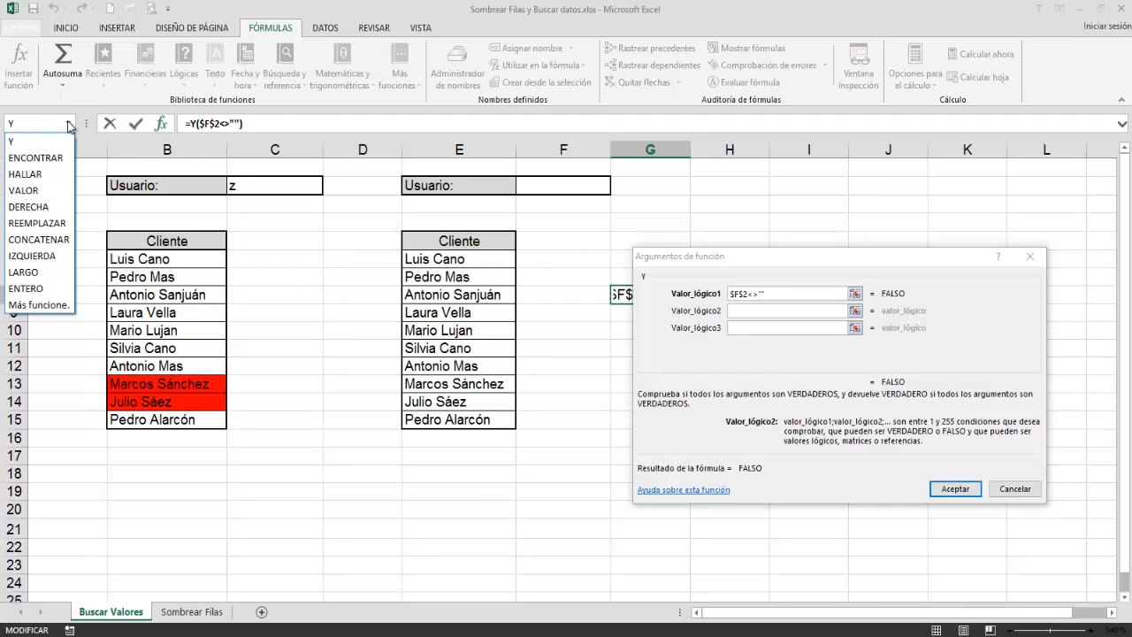
left_click(36, 158)
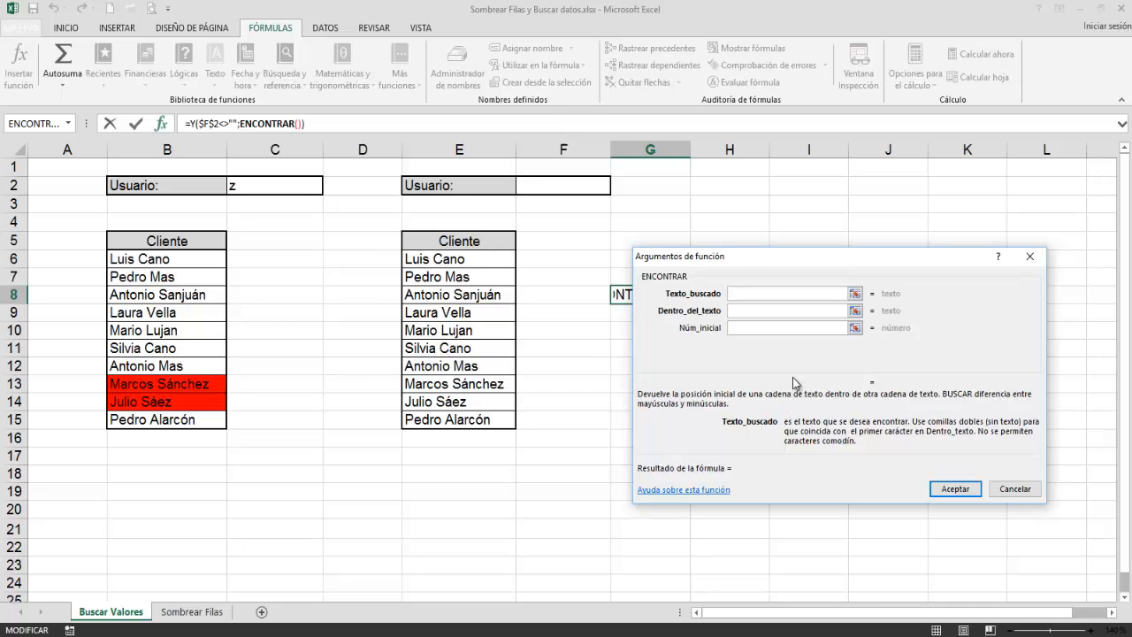
Step: Nest the text function MINUSC as ENCONTRAR's searched text, with $F$2 as the text it converts
left_click(69, 125)
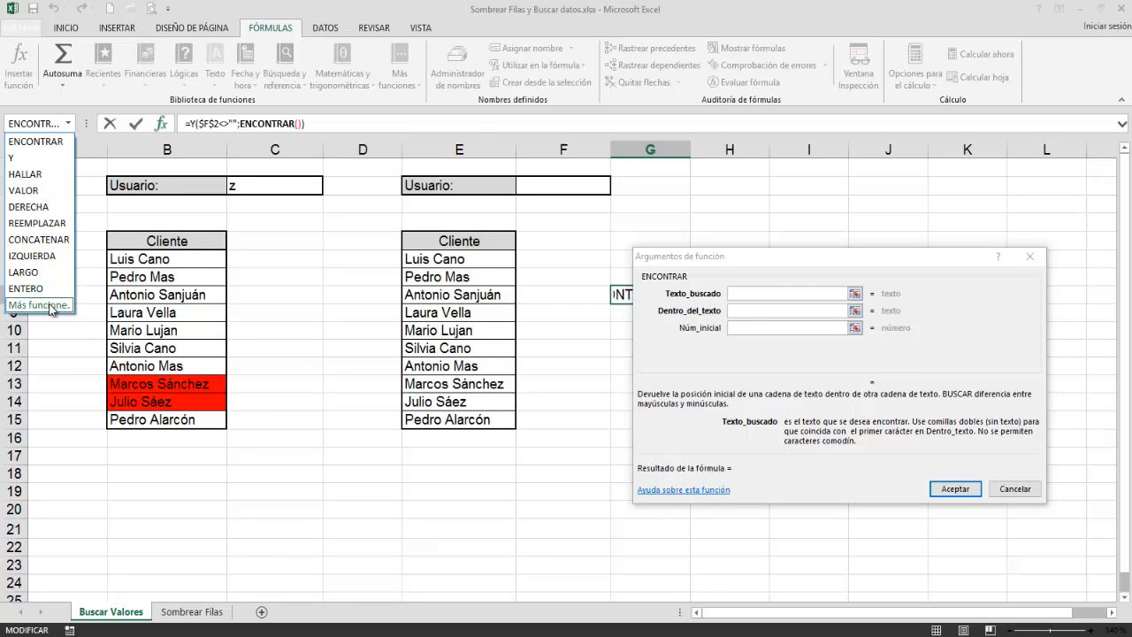
left_click(50, 306)
left_click(817, 315)
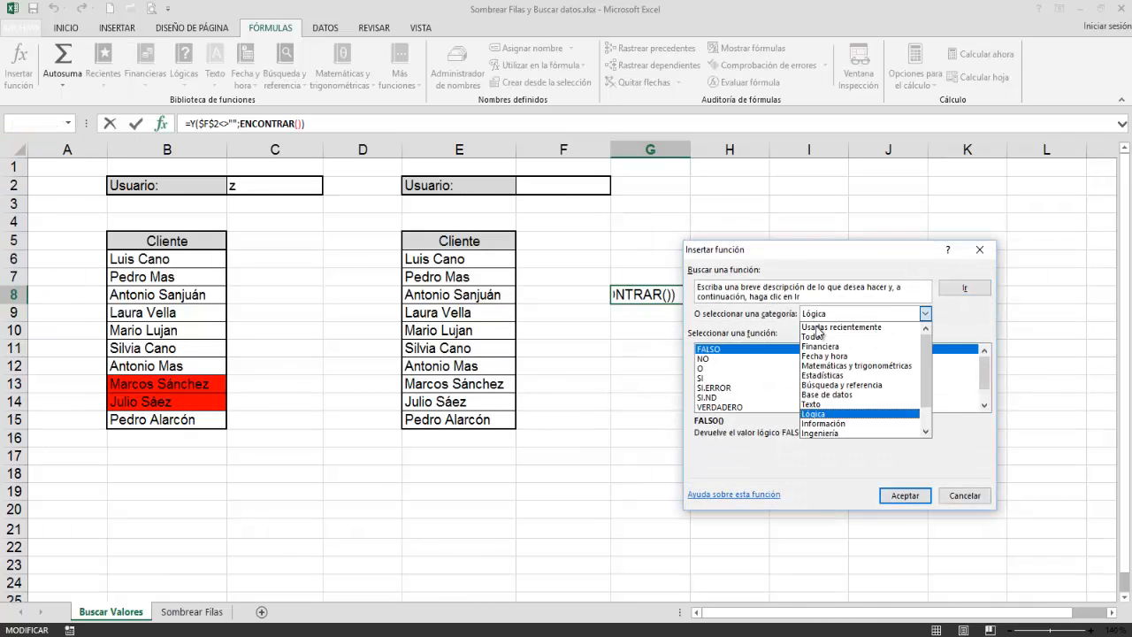
left_click(818, 404)
left_click(753, 389)
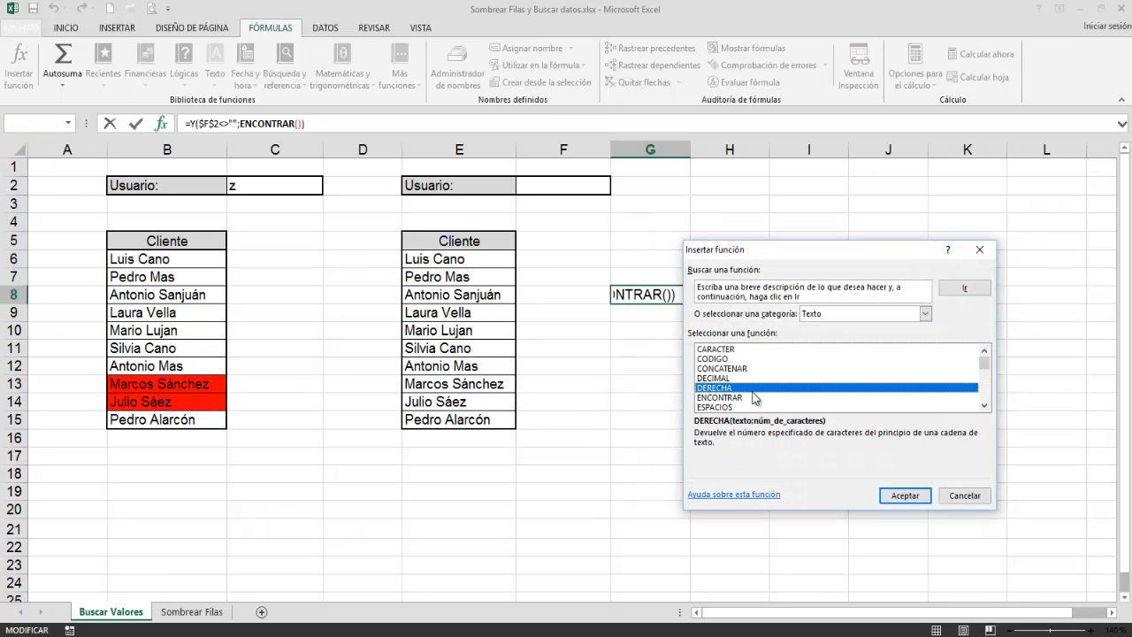
scroll(753, 398, "down", 3)
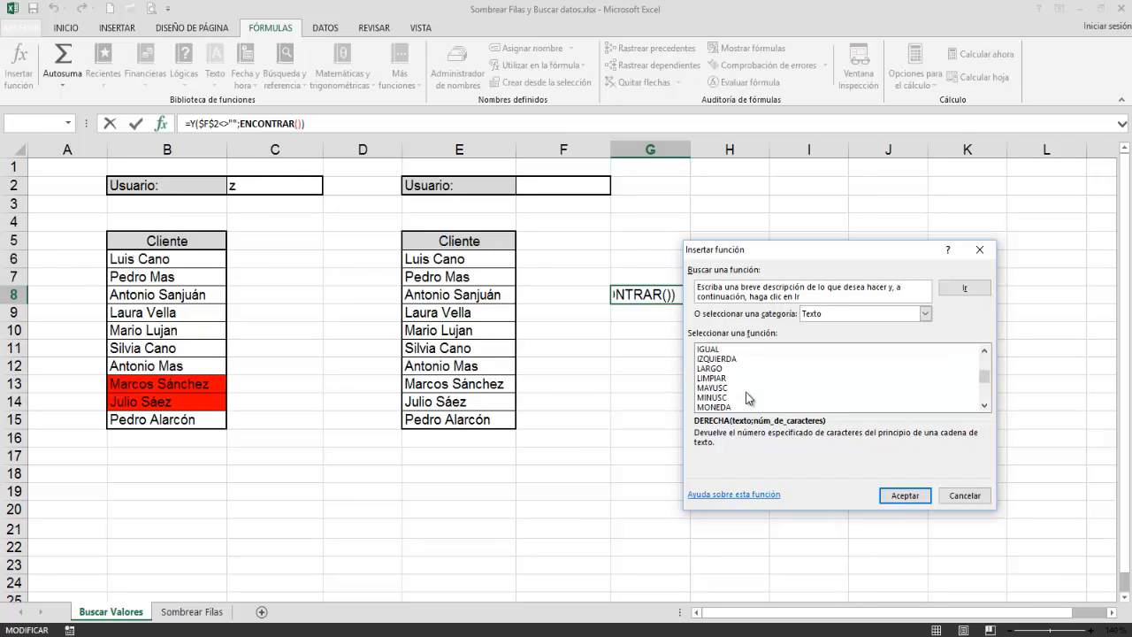
left_click(730, 398)
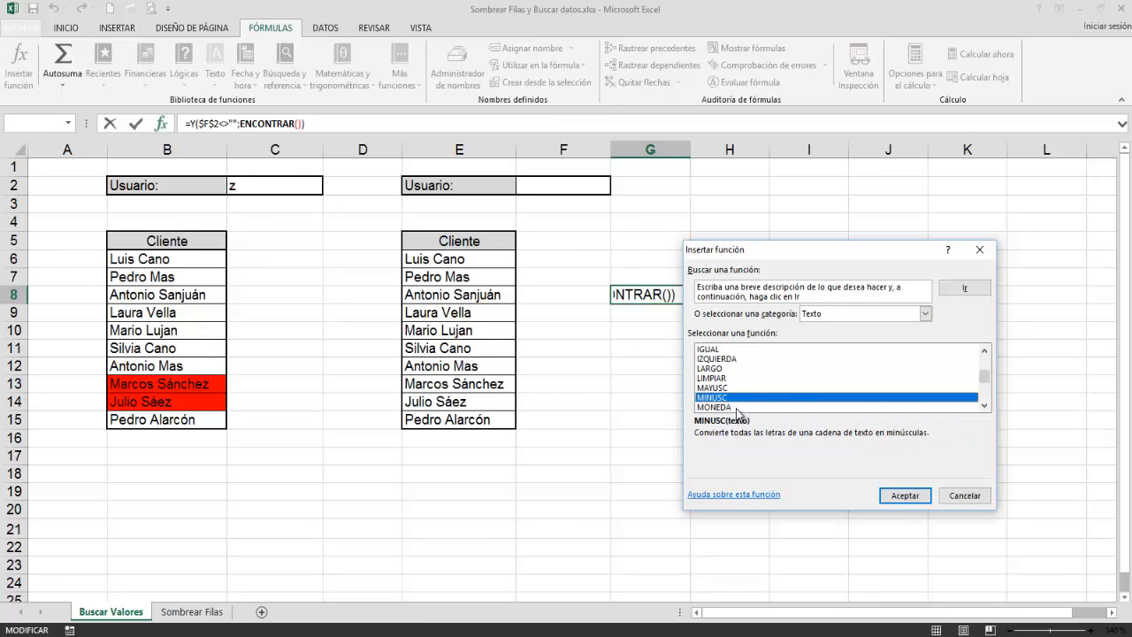
left_click(904, 497)
left_click(543, 187)
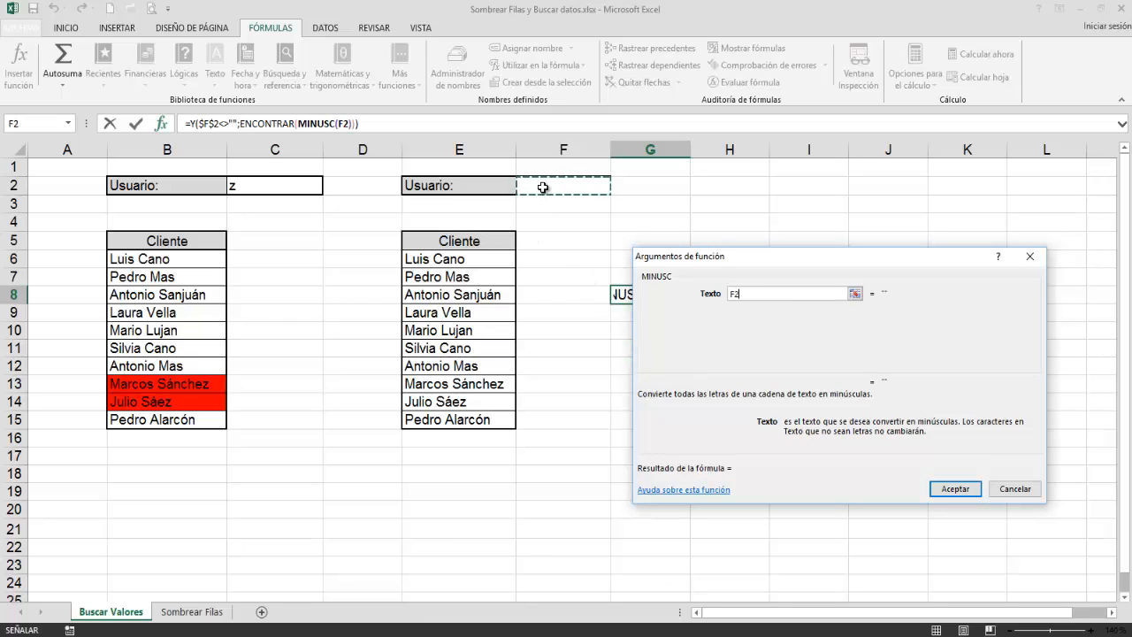
key("F4")
Step: Return to the ENCONTRAR function's arguments in G8 and go to its Dentro_del_texto argument
left_click(262, 124)
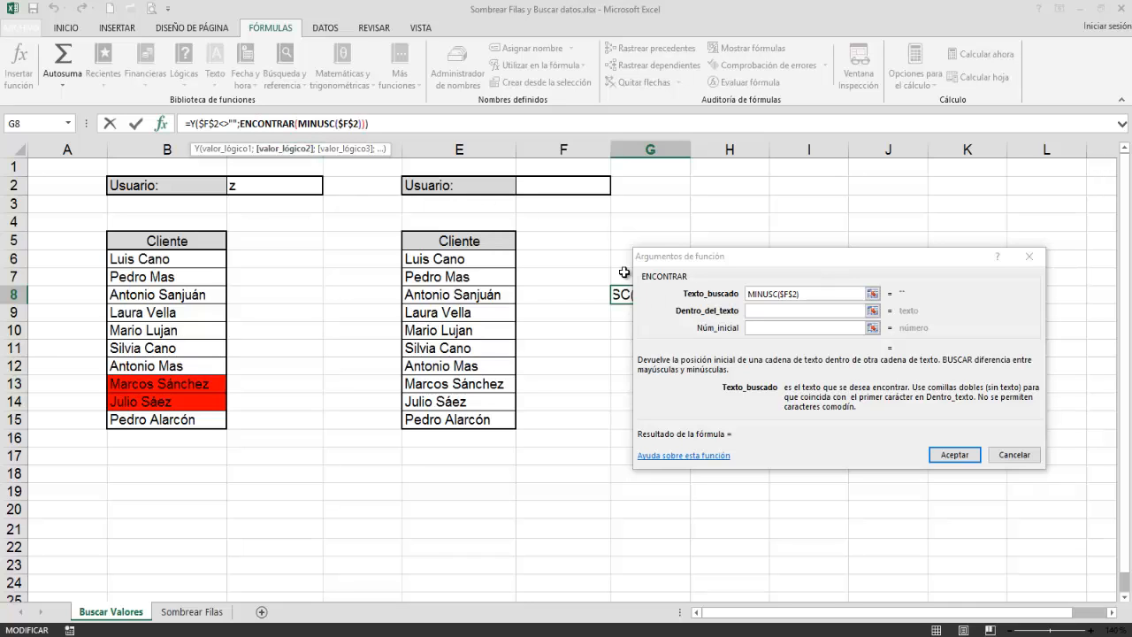
left_click(750, 309)
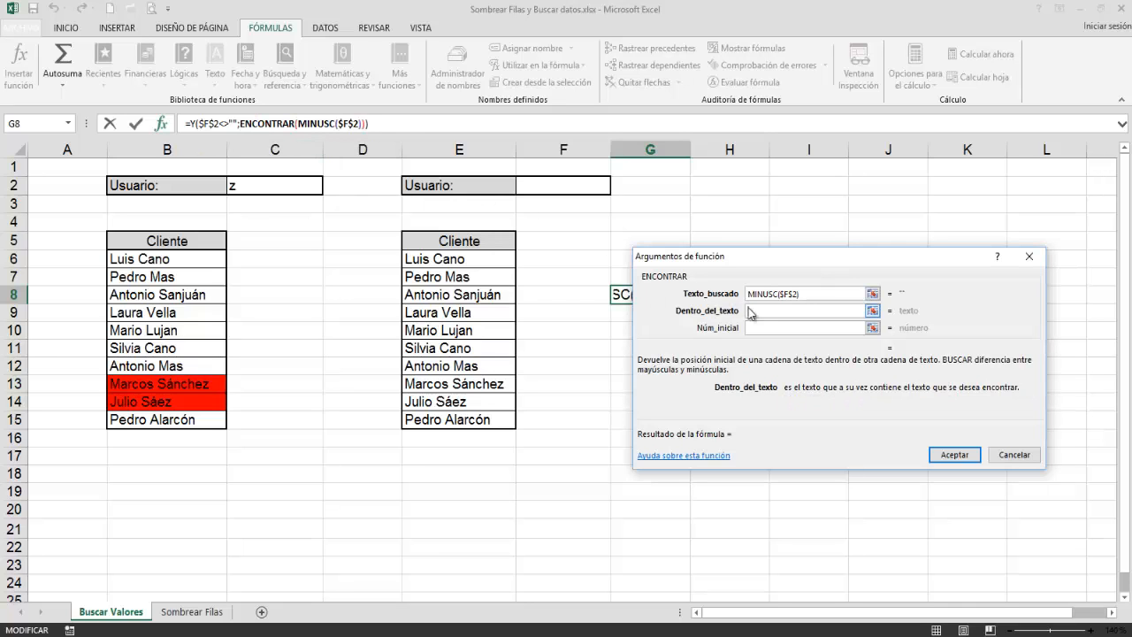
left_click(461, 259)
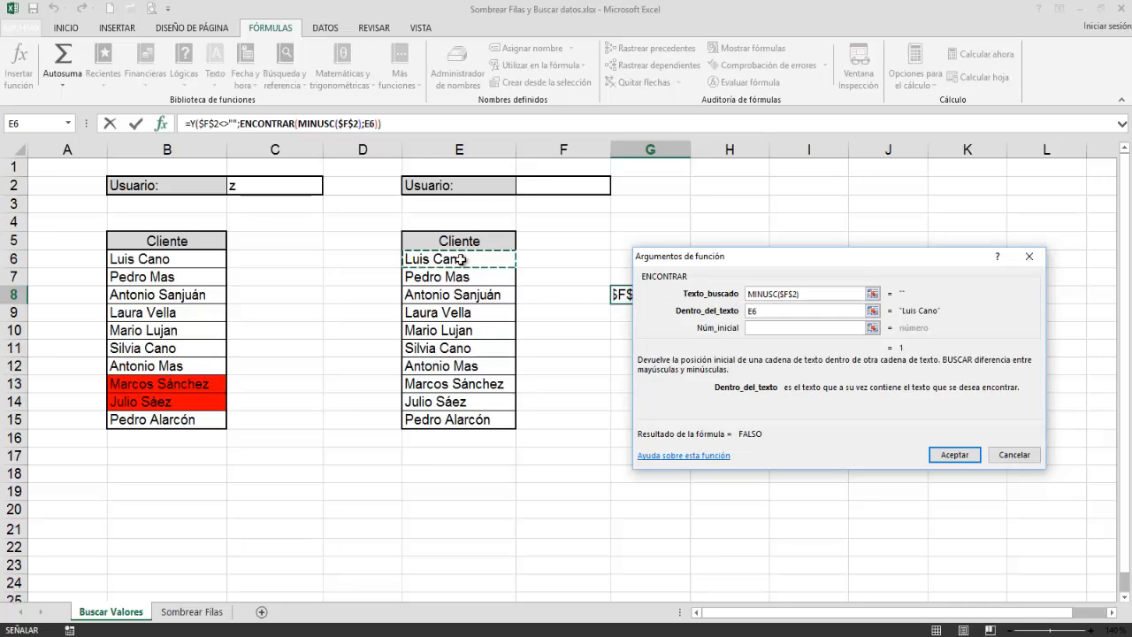
left_click(766, 328)
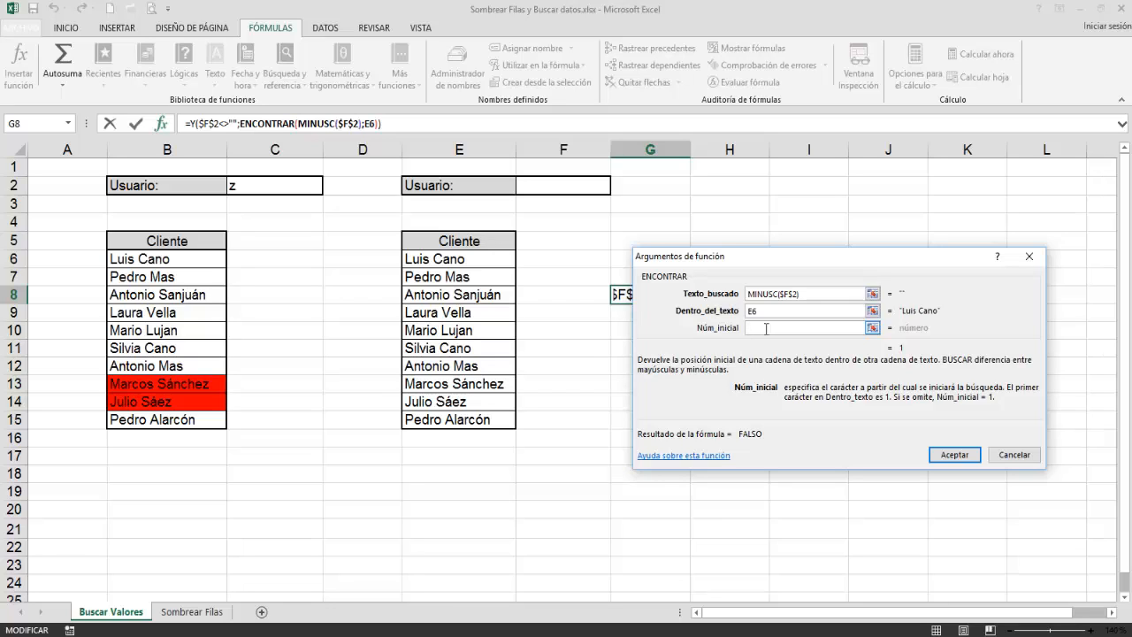
left_click(773, 310)
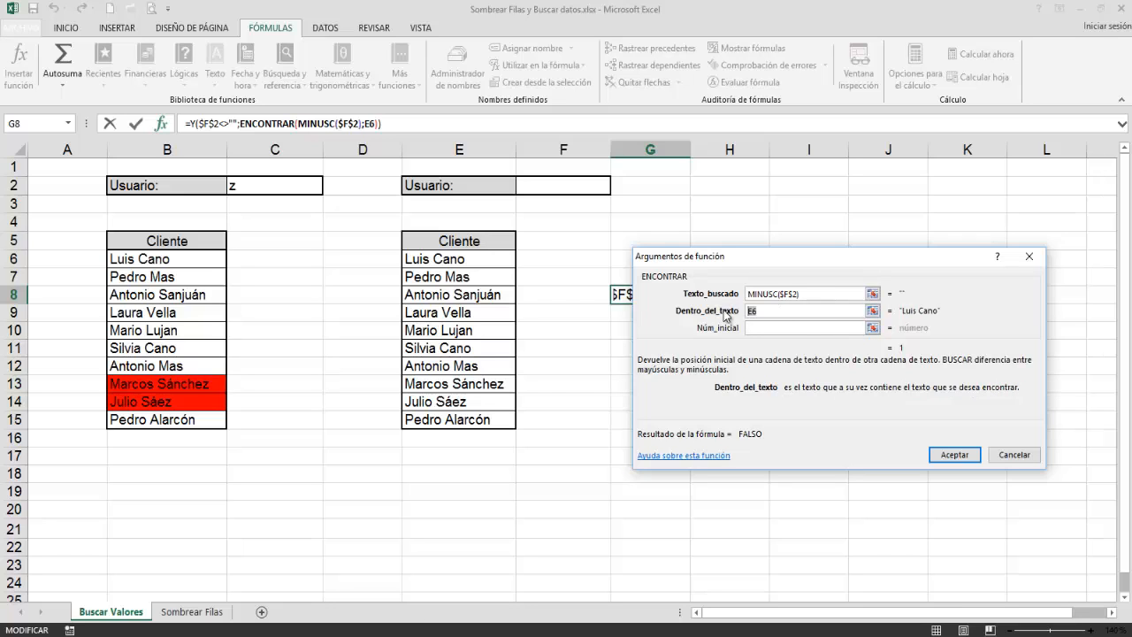
key("BackSpace")
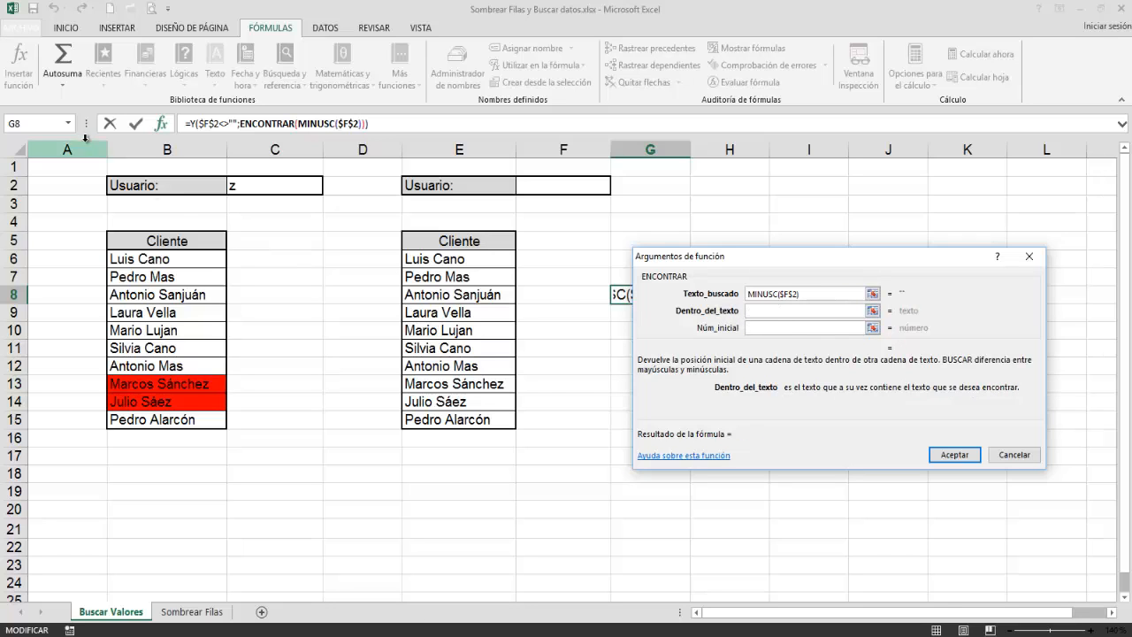
Step: Nest MINUSC of E6 as ENCONTRAR's Dentro_del_texto argument, leave Núm_inicial empty, and accept the G8 formula
left_click(70, 124)
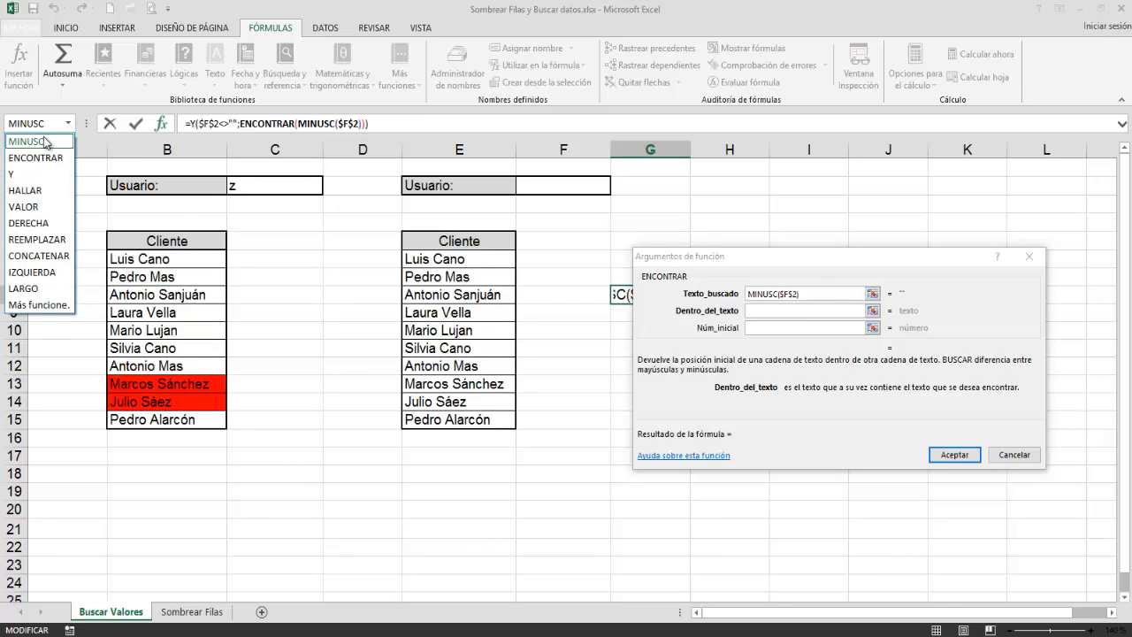
left_click(40, 141)
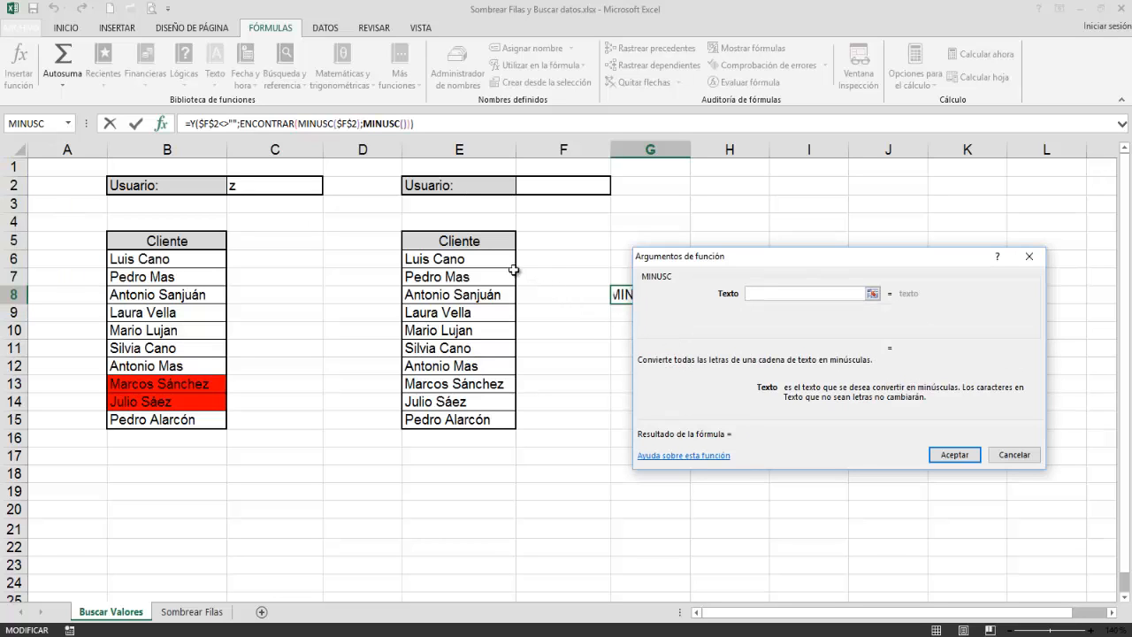
left_click(460, 256)
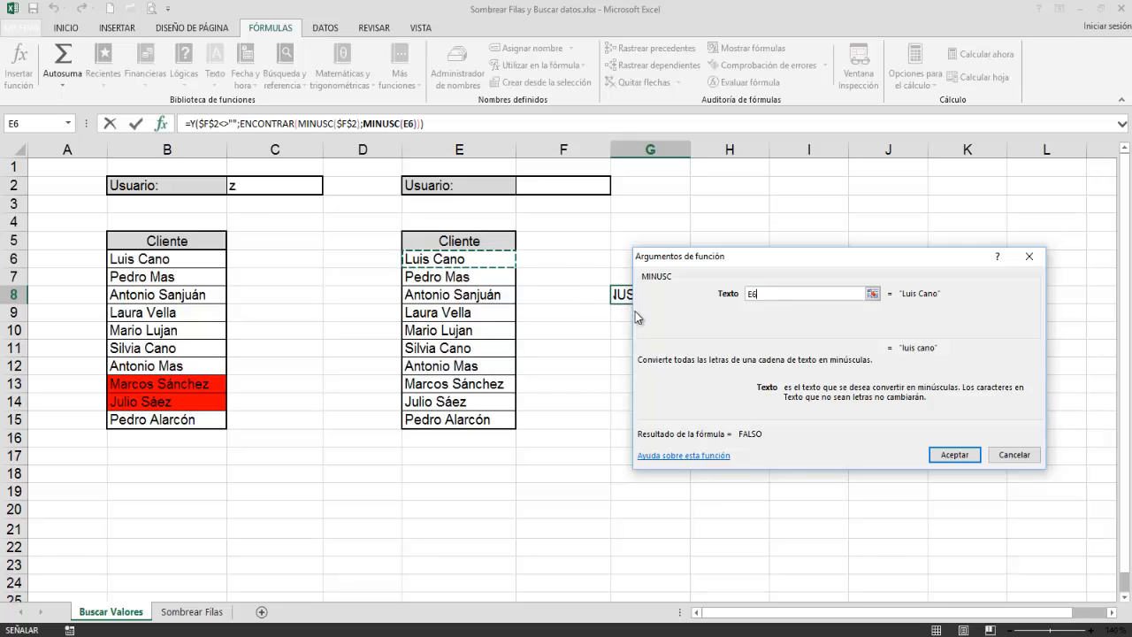
left_click(257, 124)
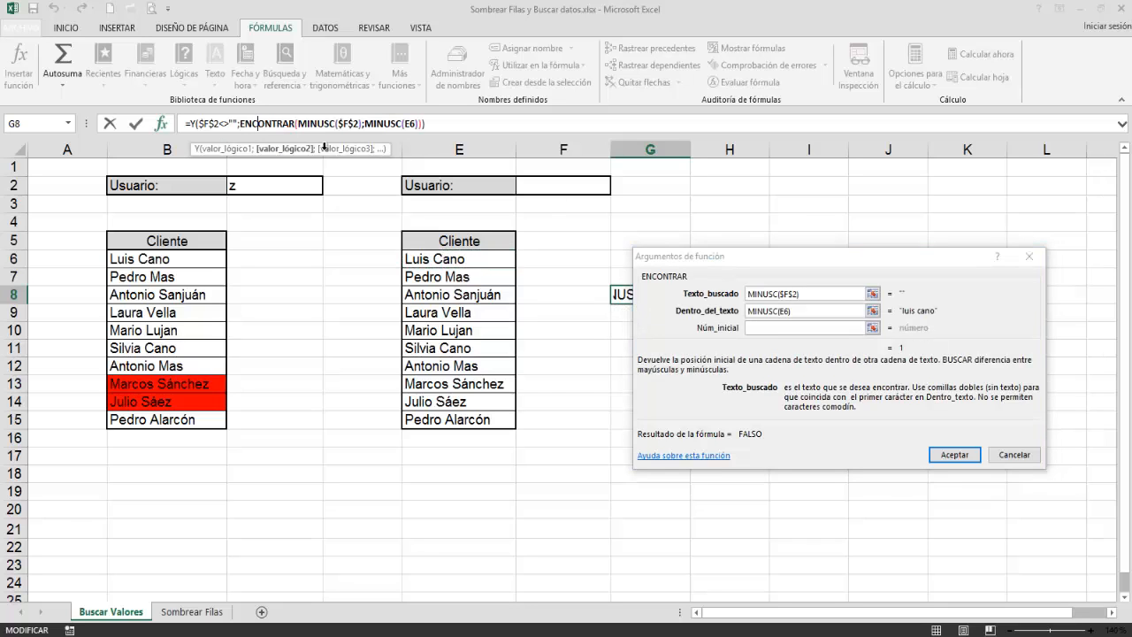
left_click(765, 327)
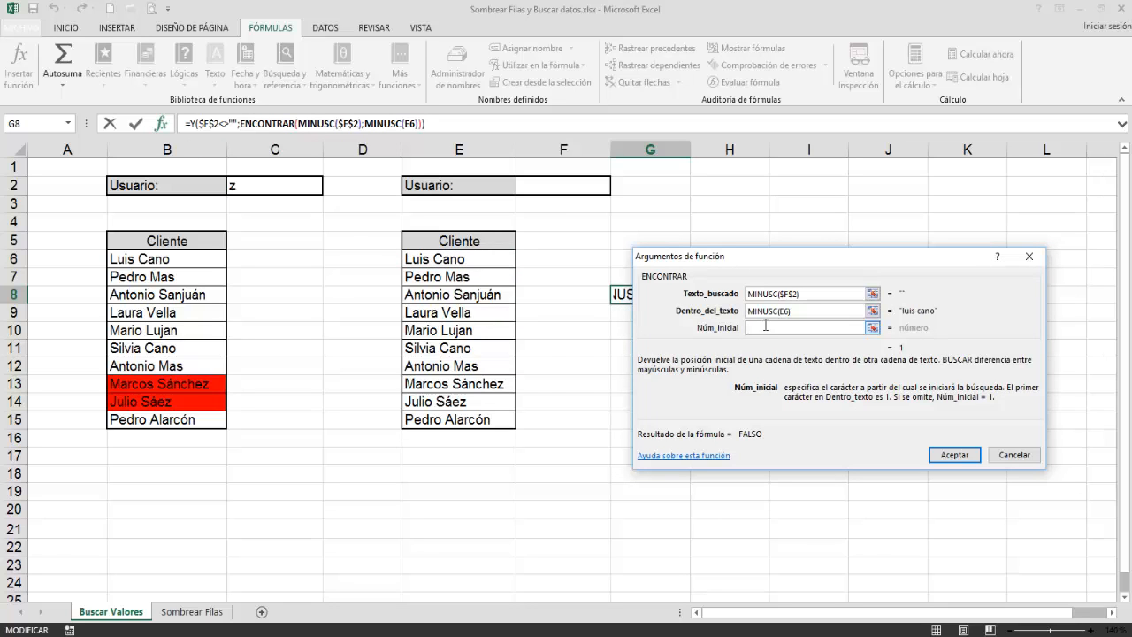
left_click(942, 454)
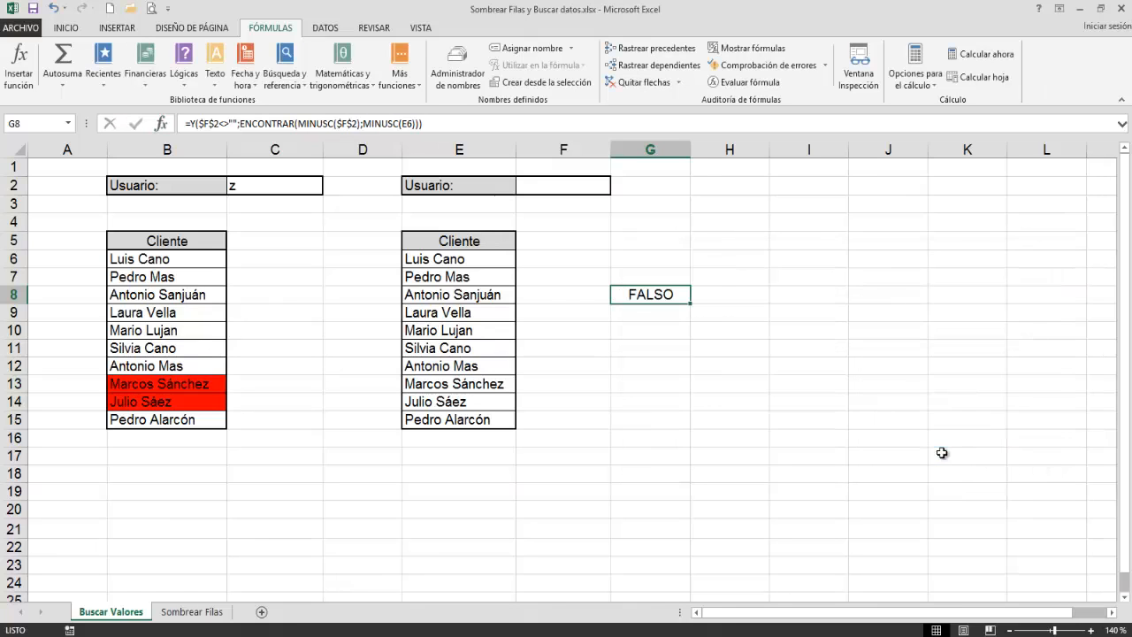
Step: Copy the complete formula text from G8, leave the formula unedited, and clear cell G8
left_click(452, 123)
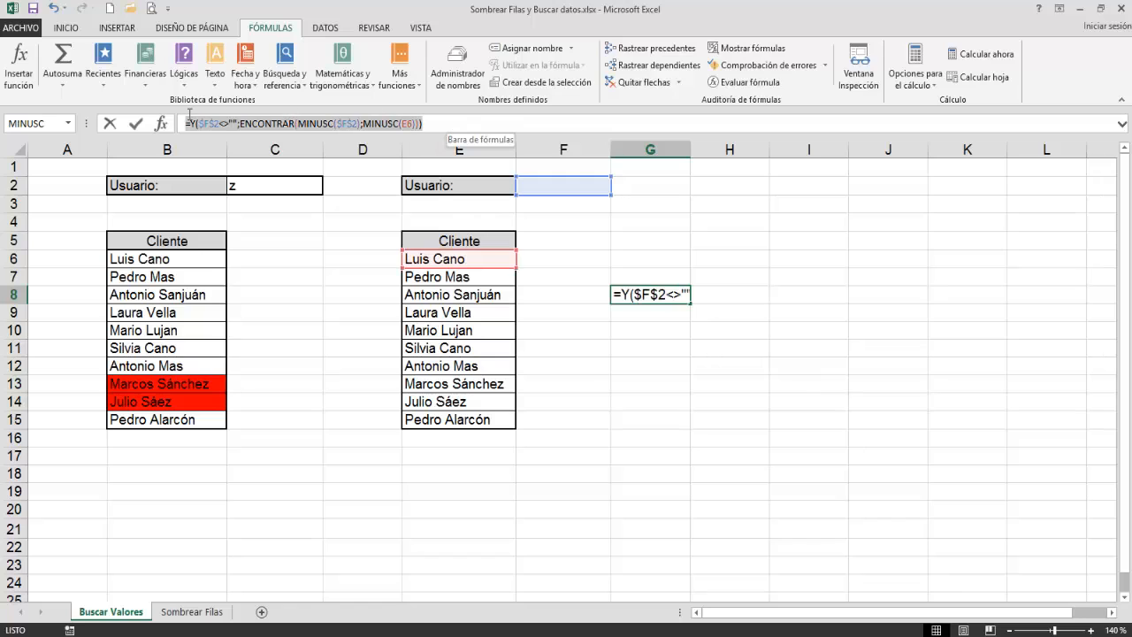
right_click(218, 125)
left_click(251, 146)
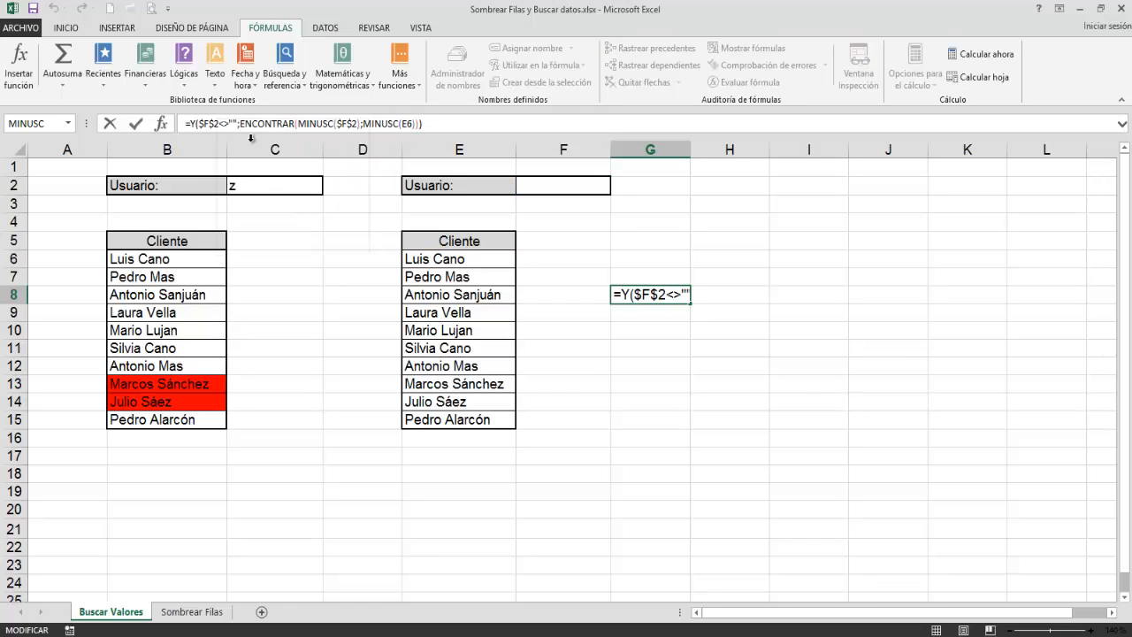
key("Escape")
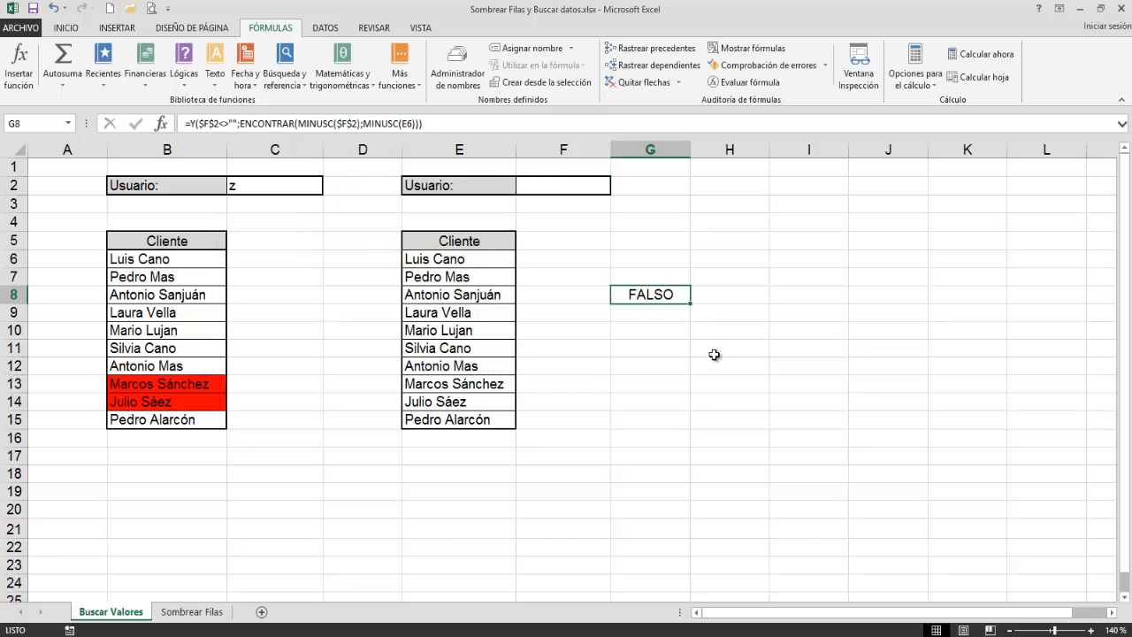
key("Delete")
Step: Delete the existing conditional formatting rule from the second client list, E6:E15
left_click(463, 266)
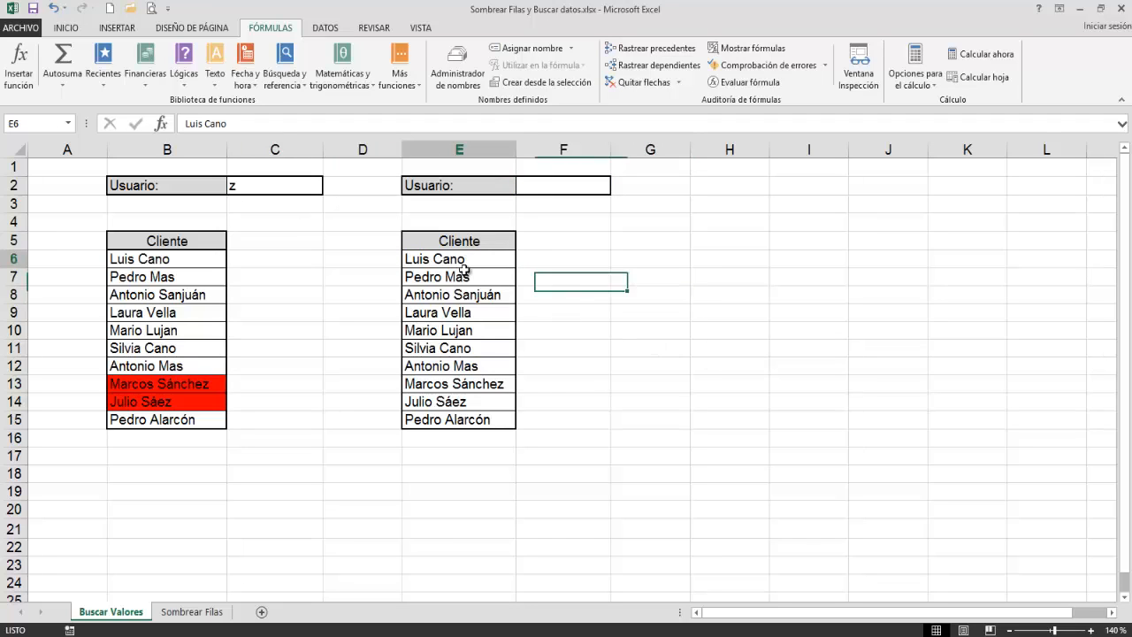
left_click_drag(463, 269, 465, 419)
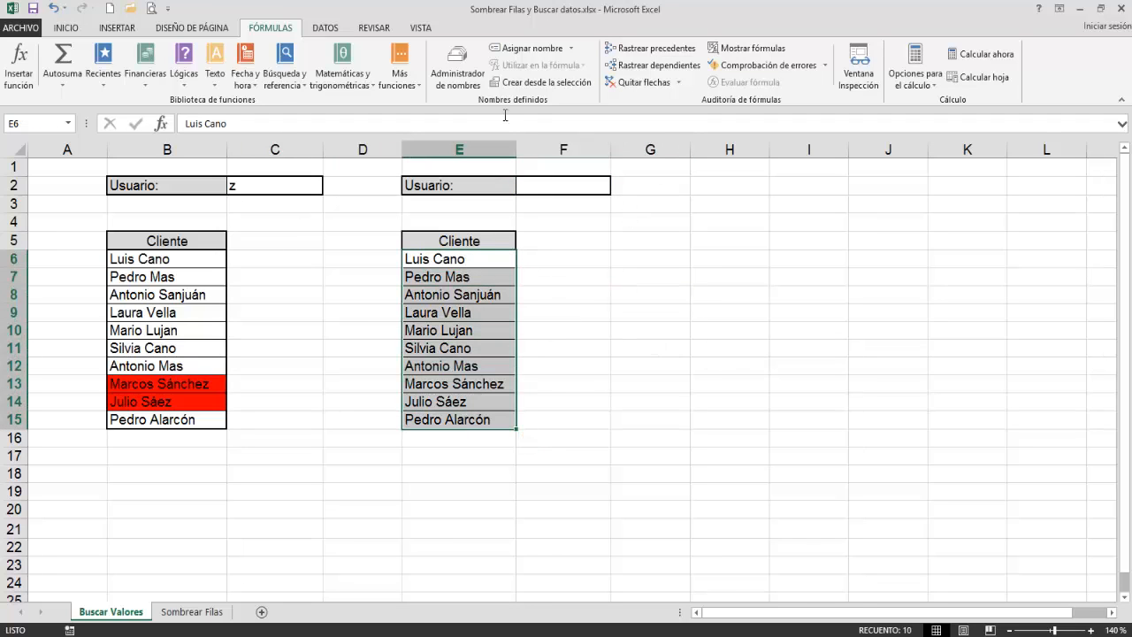
left_click(67, 27)
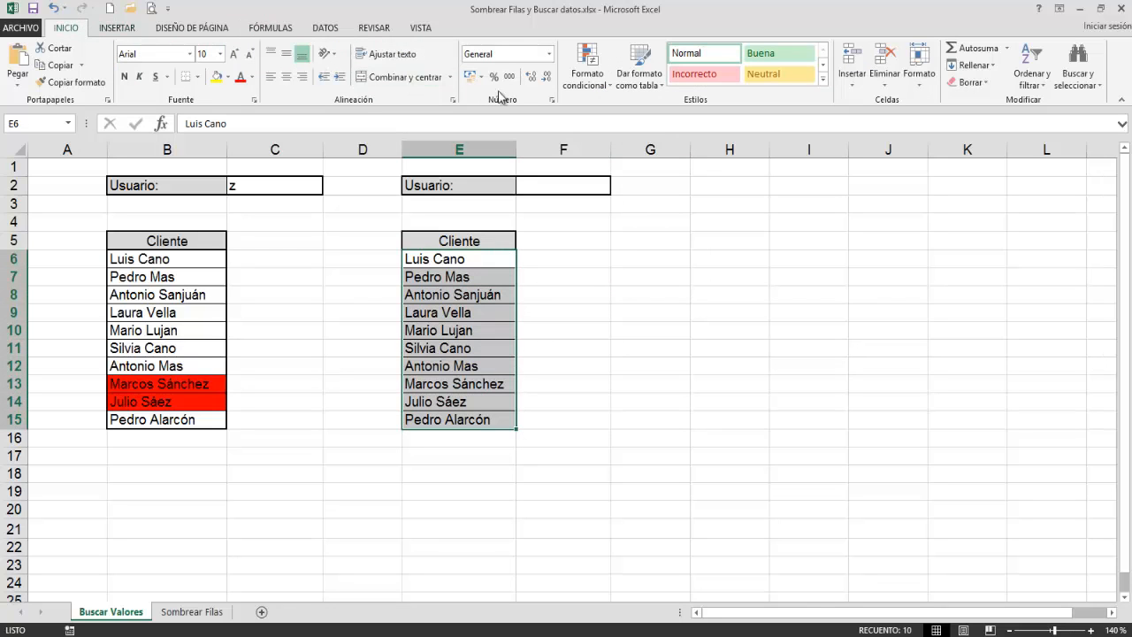
left_click(587, 67)
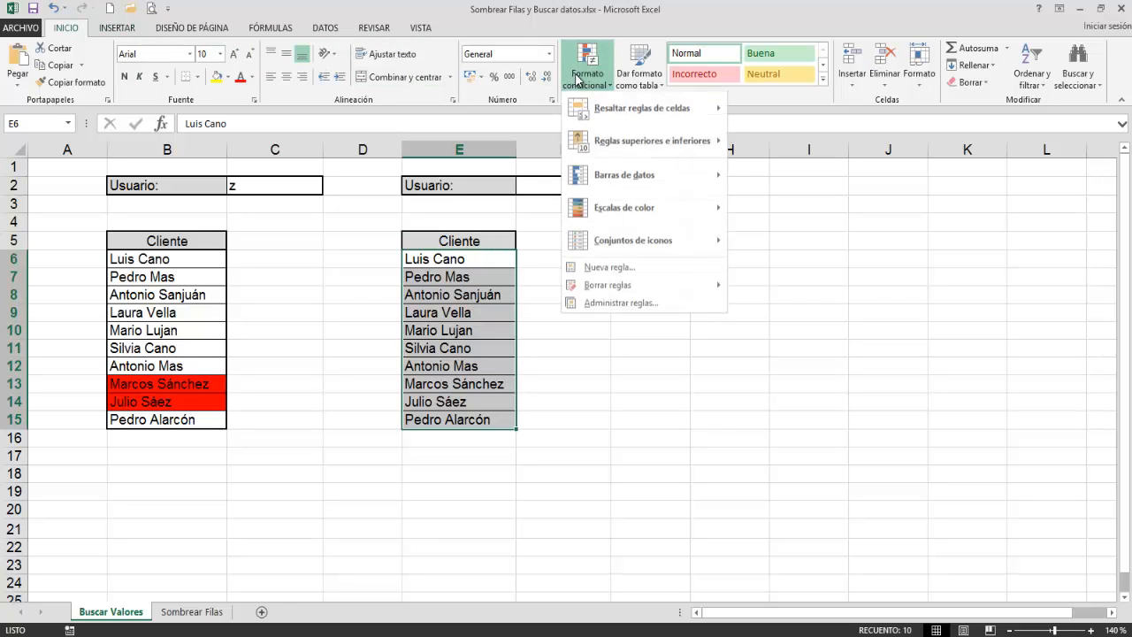
left_click(648, 303)
left_click(687, 370)
left_click(789, 334)
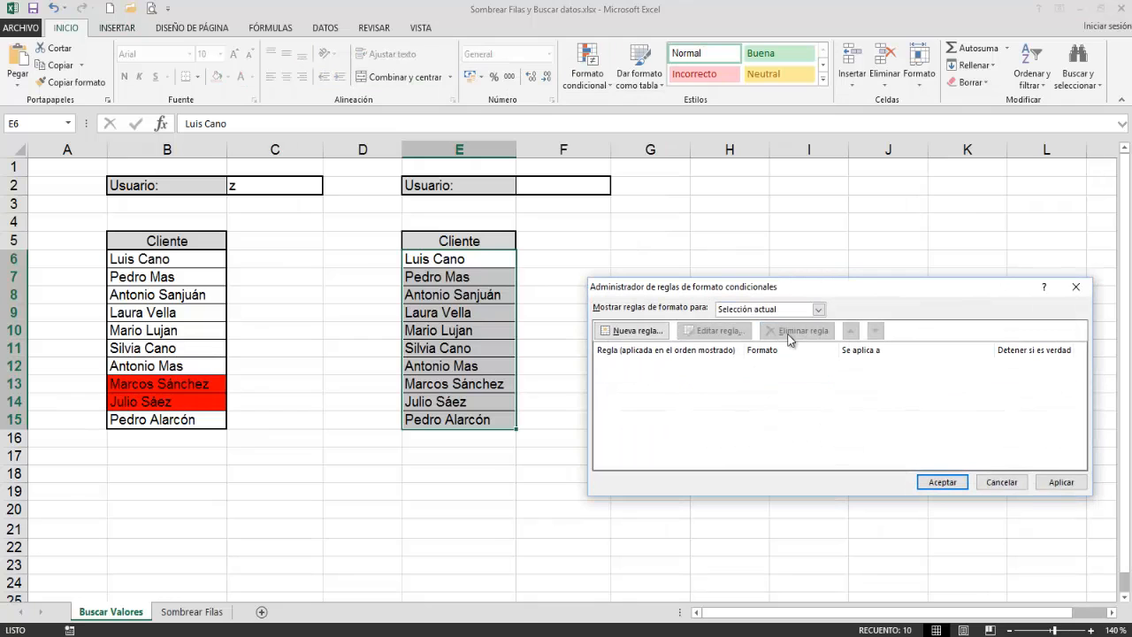
left_click(943, 482)
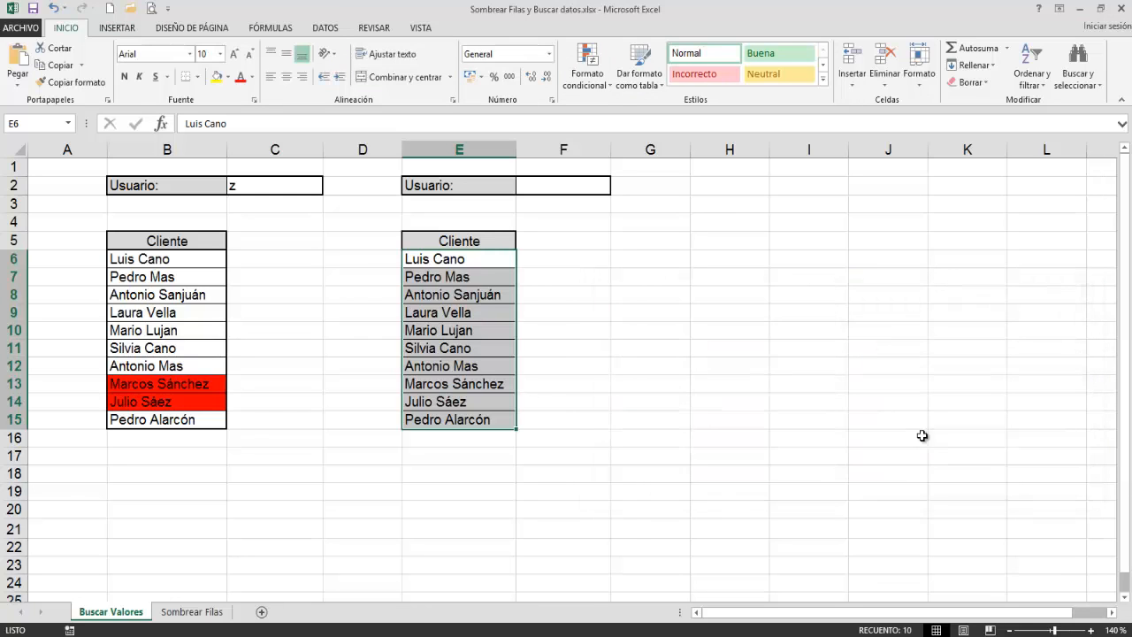
Step: Start a formula-based conditional formatting rule for E6:E15 and paste =Y($F$2<>"";ENCONTRAR(MINUSC($F$2);MINUSC(E6))) as its condition
left_click(586, 67)
left_click(624, 268)
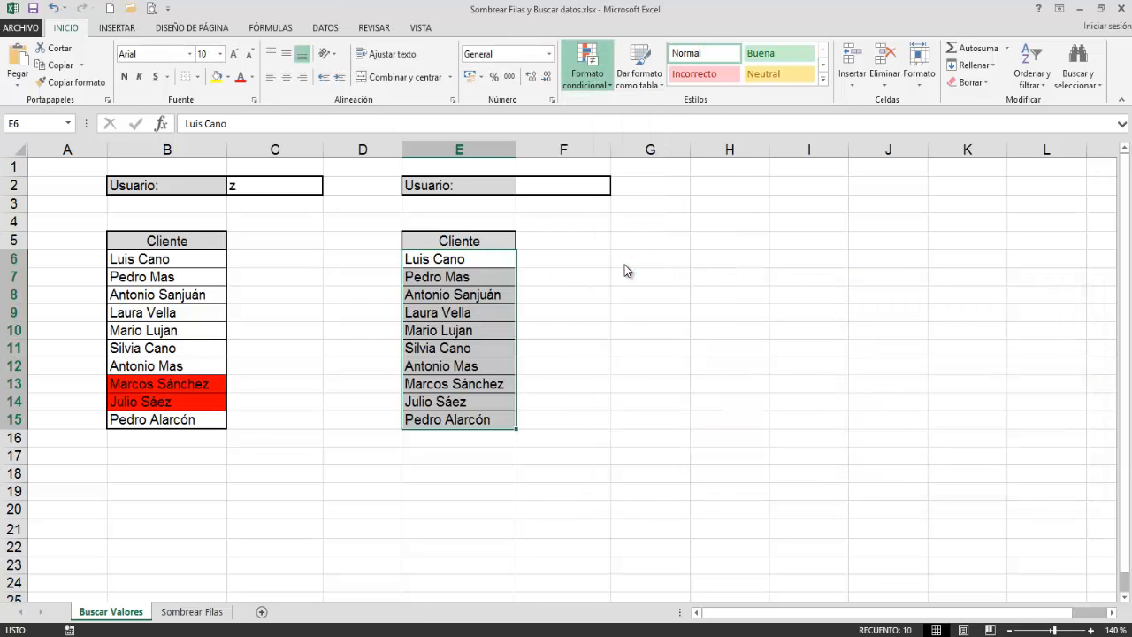
left_click(741, 352)
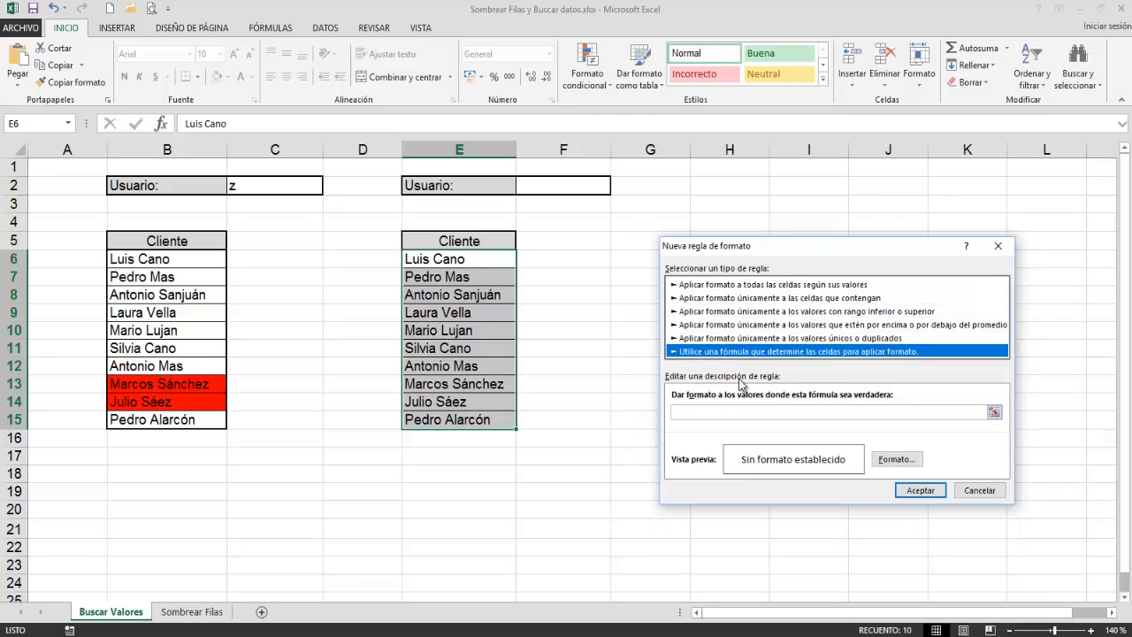
left_click(705, 414)
right_click(704, 414)
left_click(731, 460)
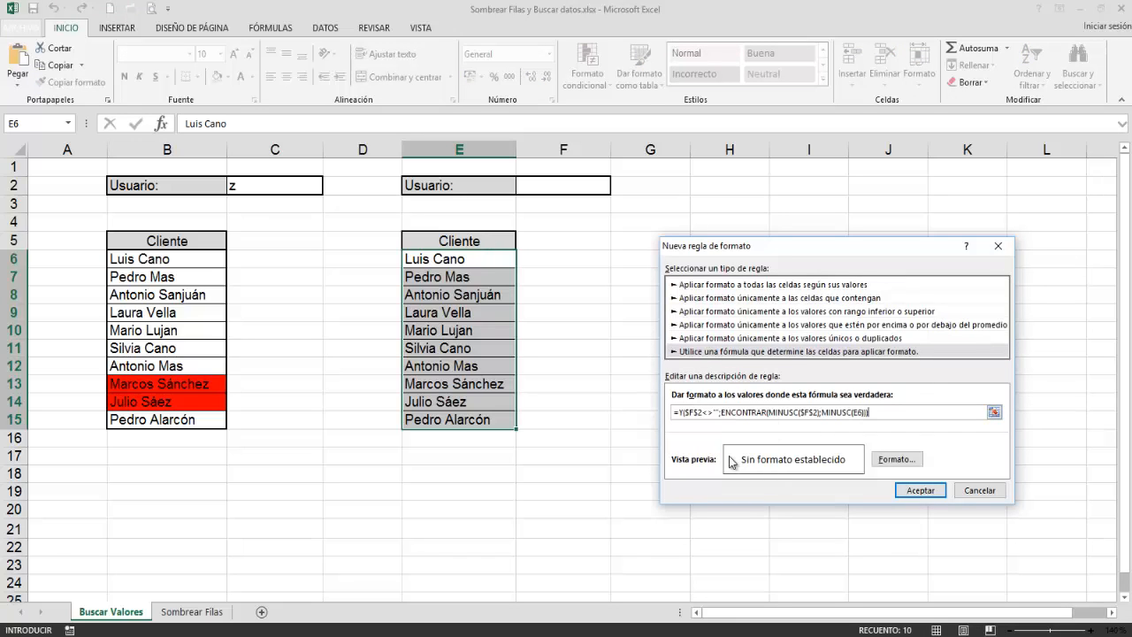
Step: Set the rule's format to a solid red background fill and create the rule
left_click(896, 460)
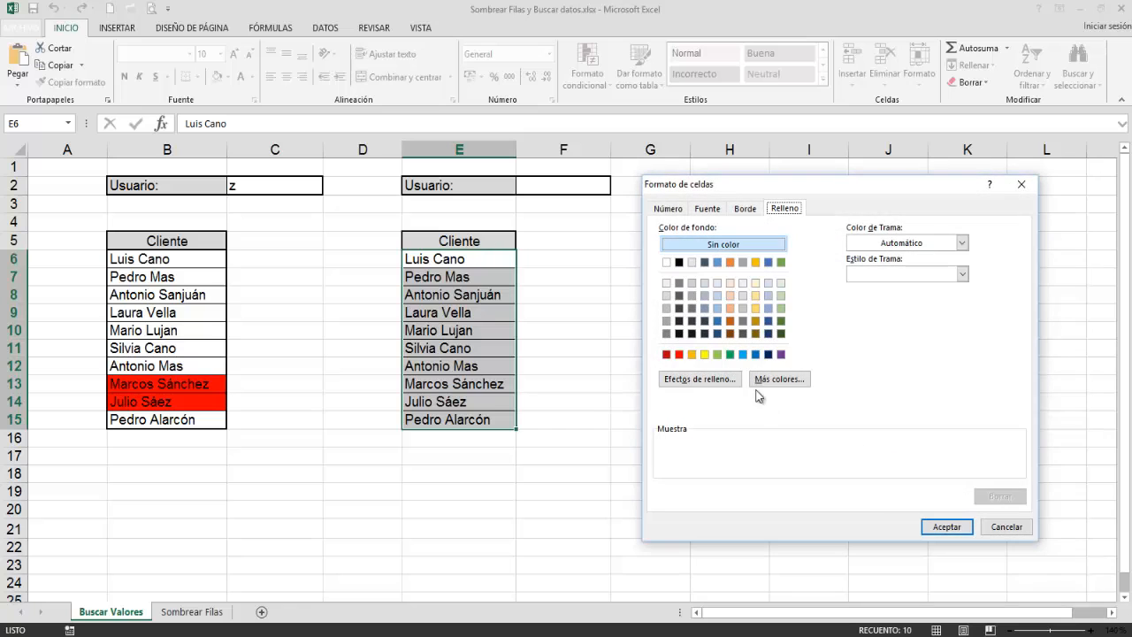
left_click(681, 355)
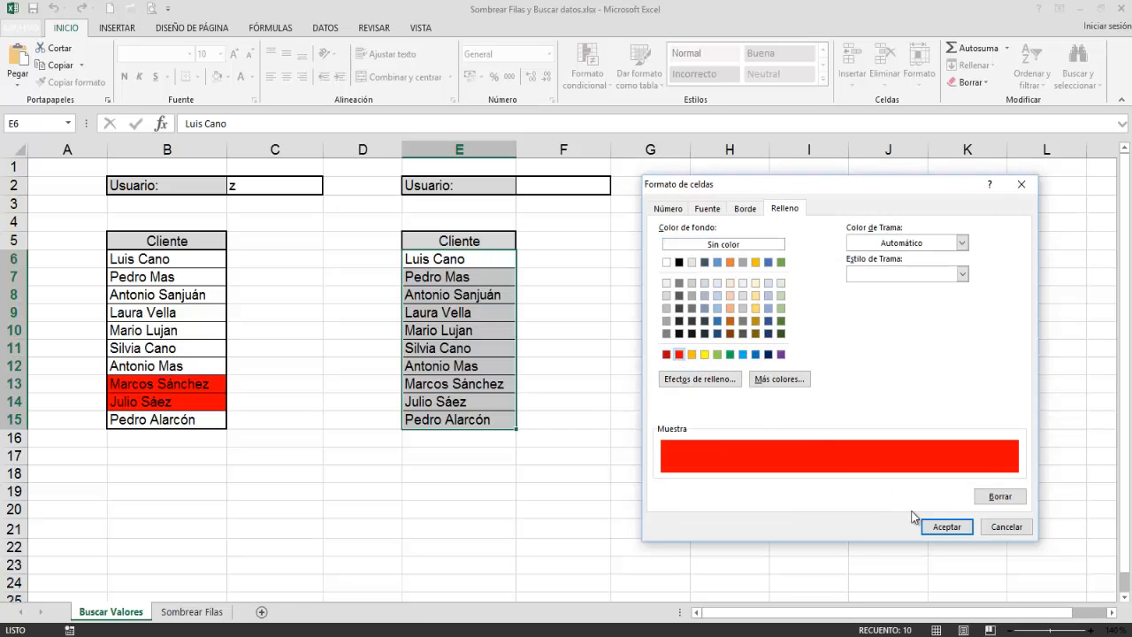
left_click(938, 527)
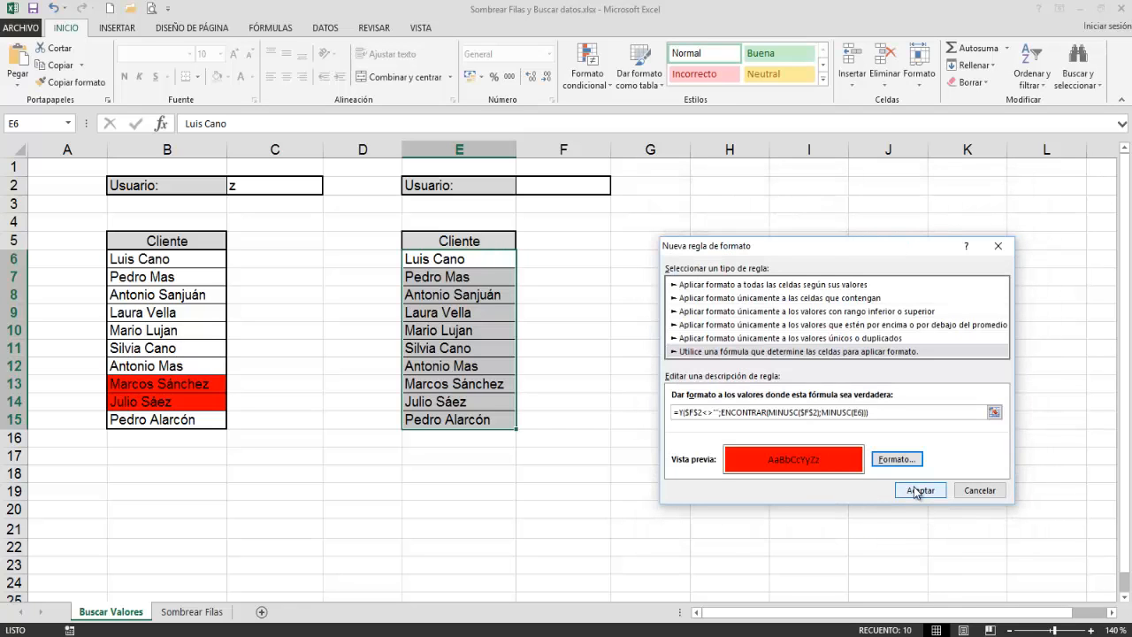
left_click(917, 491)
left_click(911, 492)
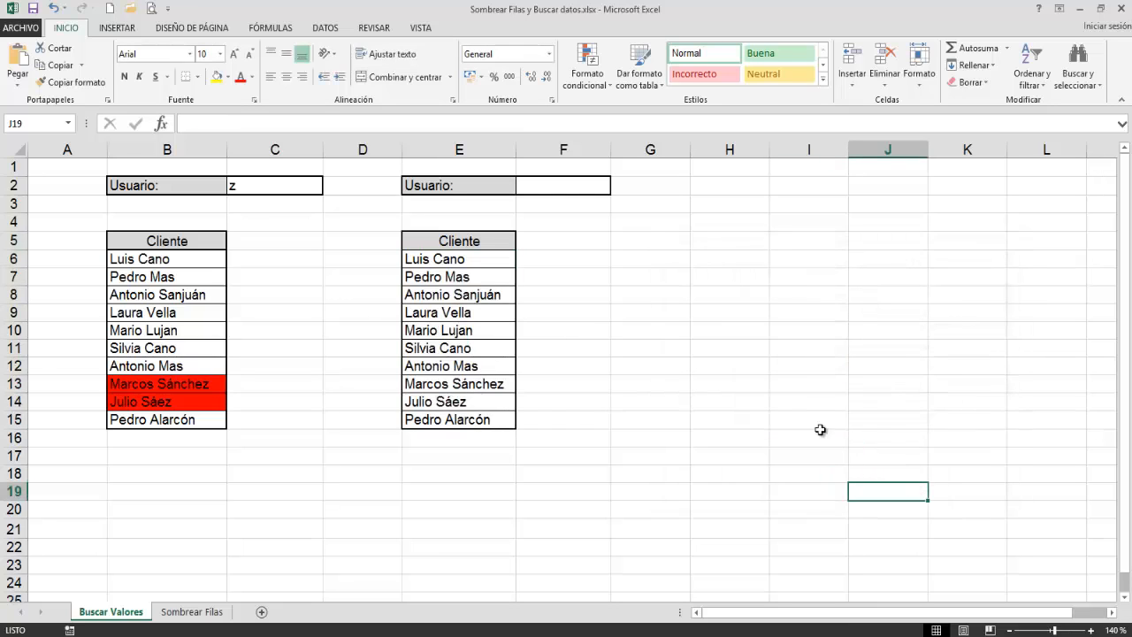
Step: Test the rule in F2 with one client's first name, capitalized and in lowercase, and with another client's first name in lowercase
left_click(569, 184)
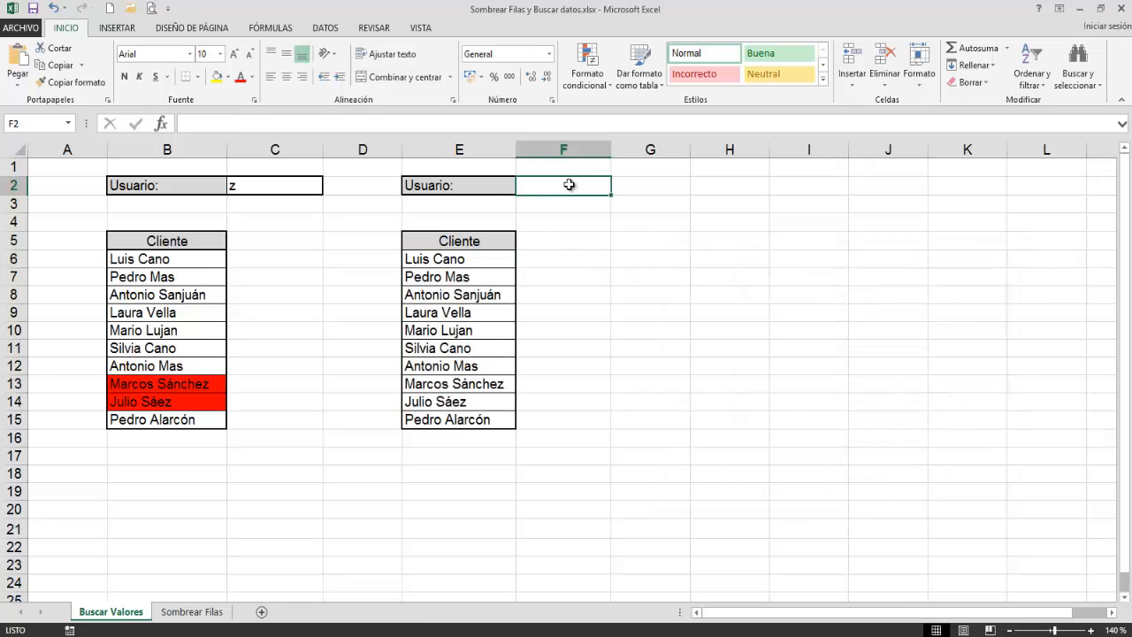
type("Luis")
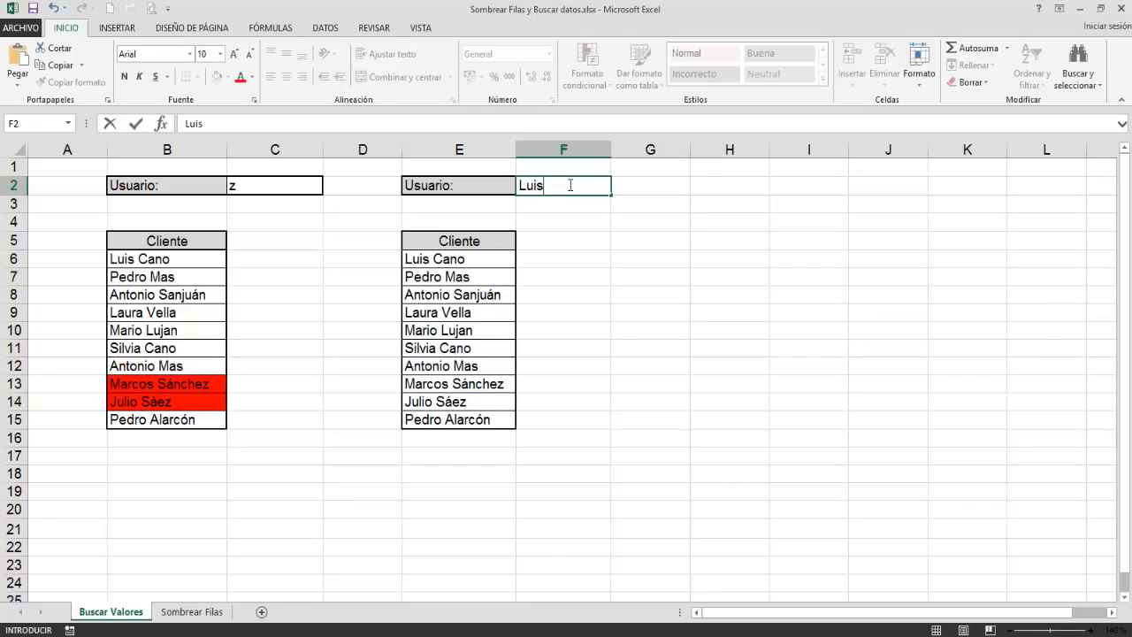
key("Return")
left_click(569, 184)
type("luis")
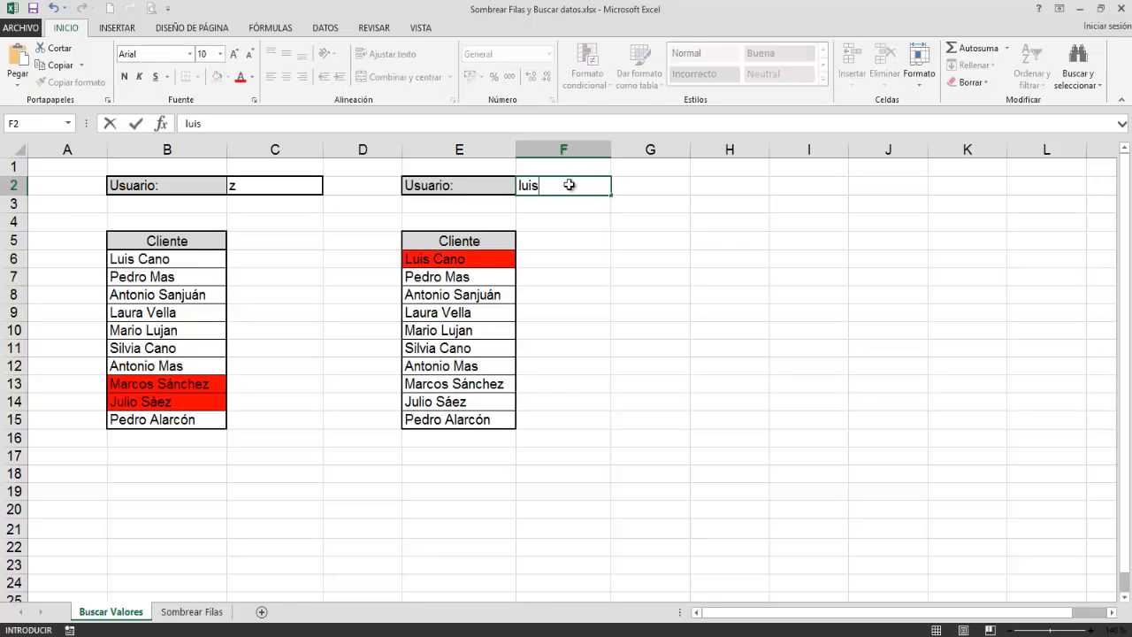
key("Return")
left_click(570, 185)
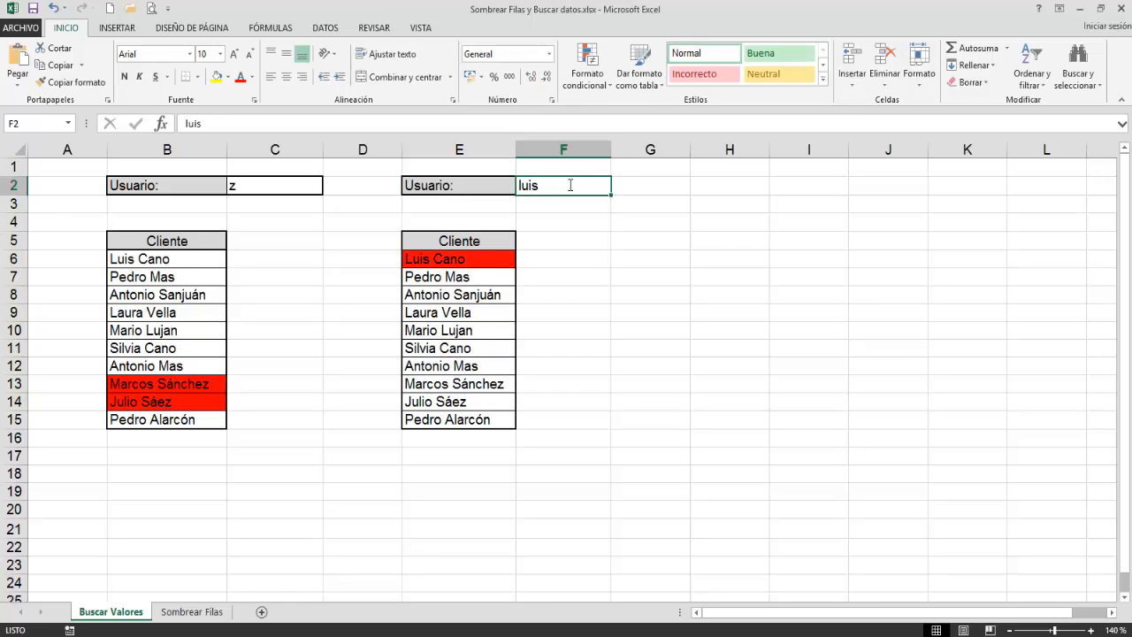
type("antonio")
key("Return")
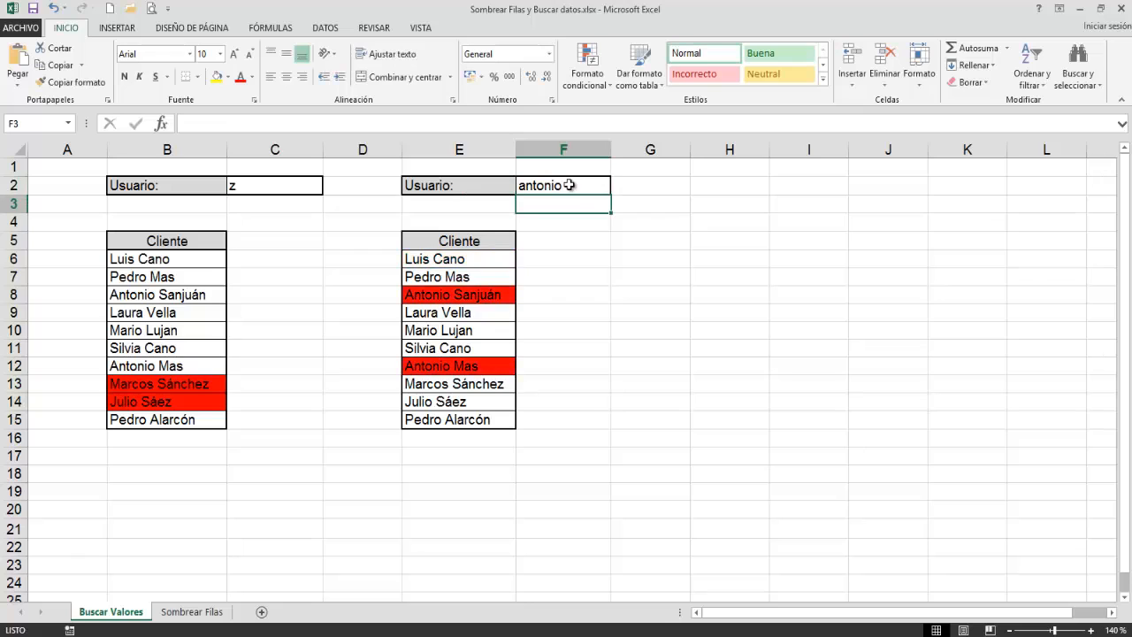